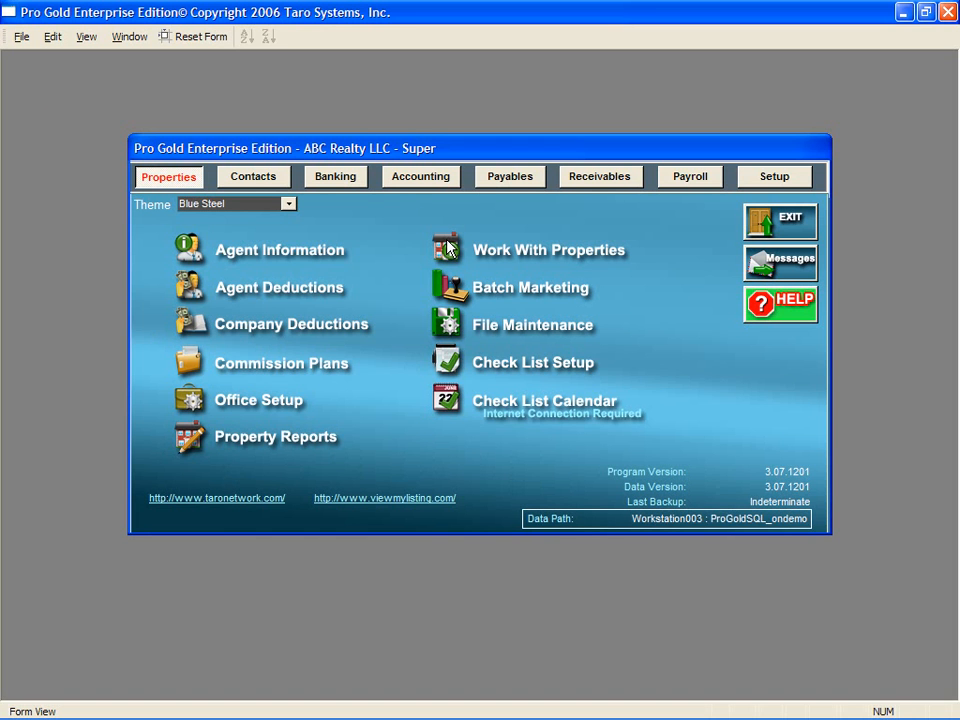
Open the escrow banking information of the property with ID 14 and choose USA Bank & Trust Escow as its escrow account
left_click(447, 248)
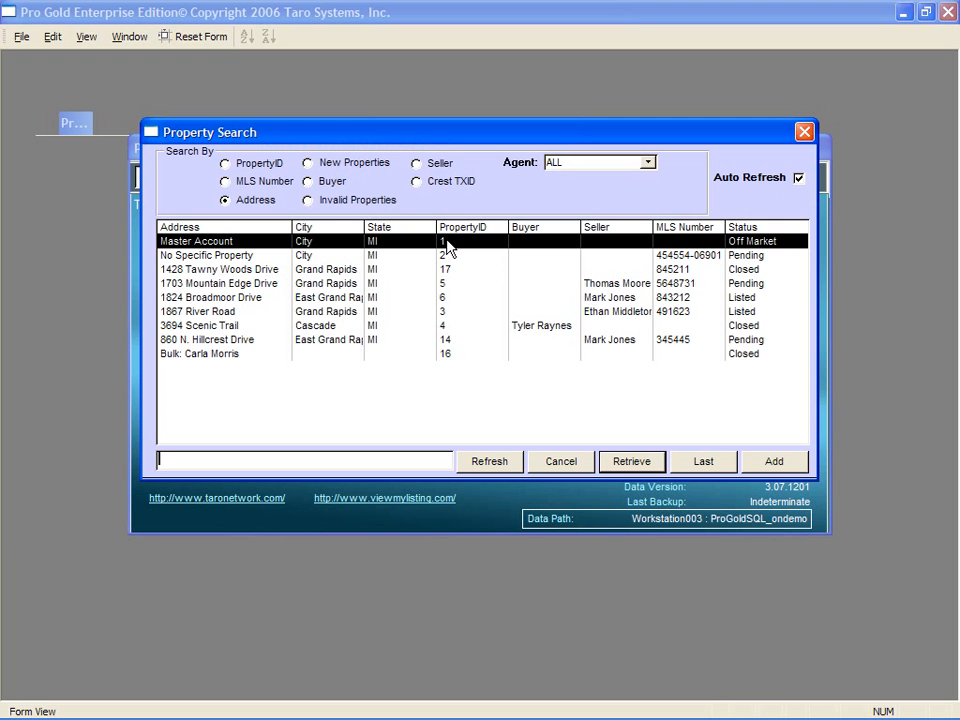
left_click(353, 340)
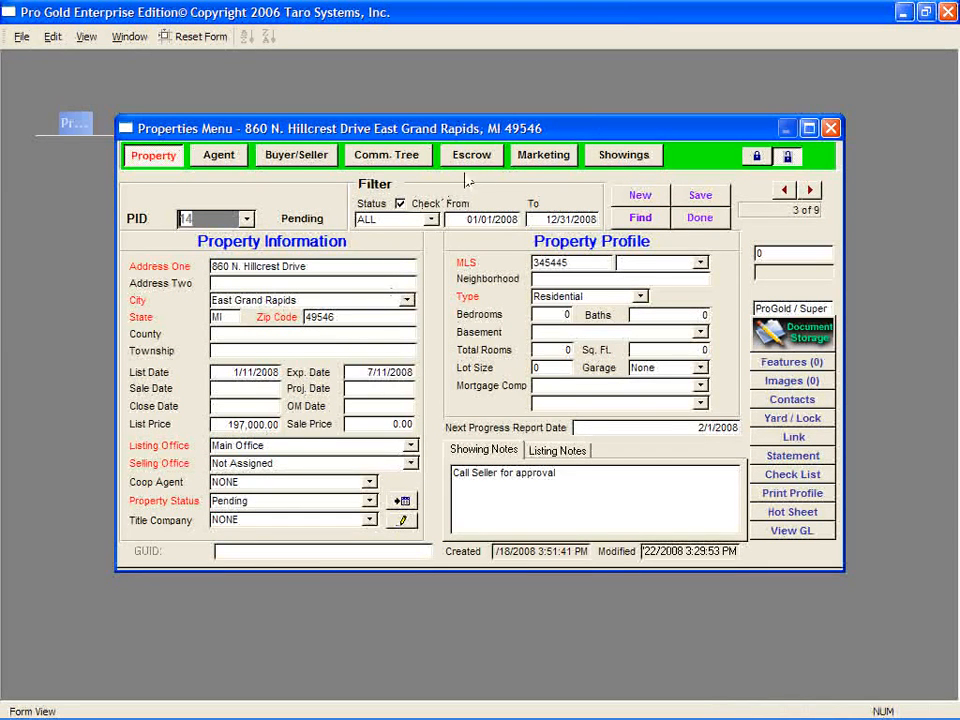
left_click(492, 158)
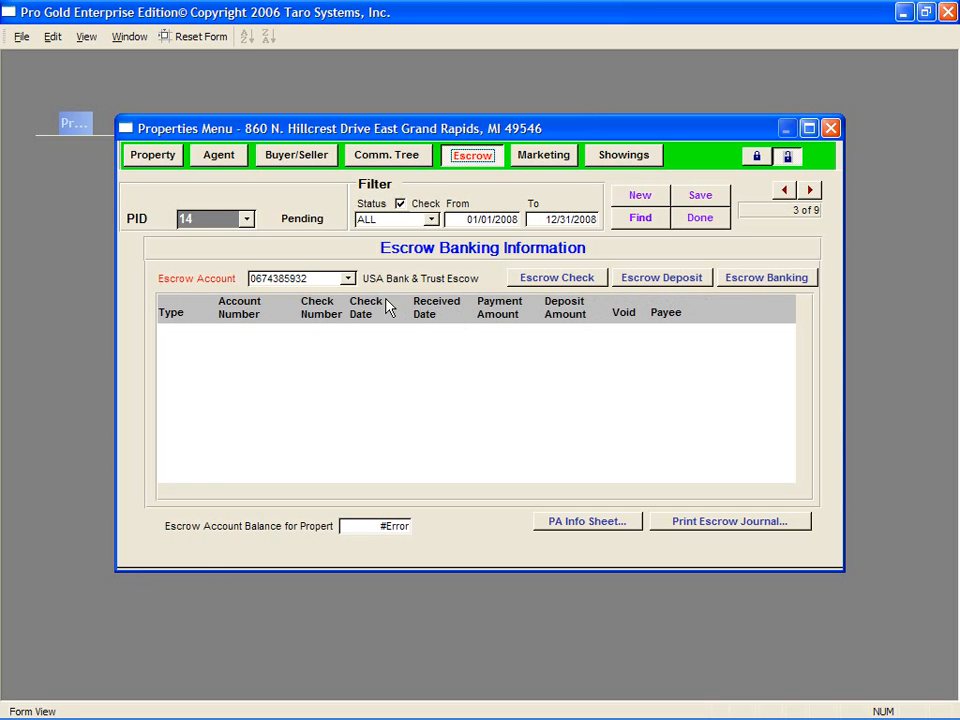
left_click(348, 279)
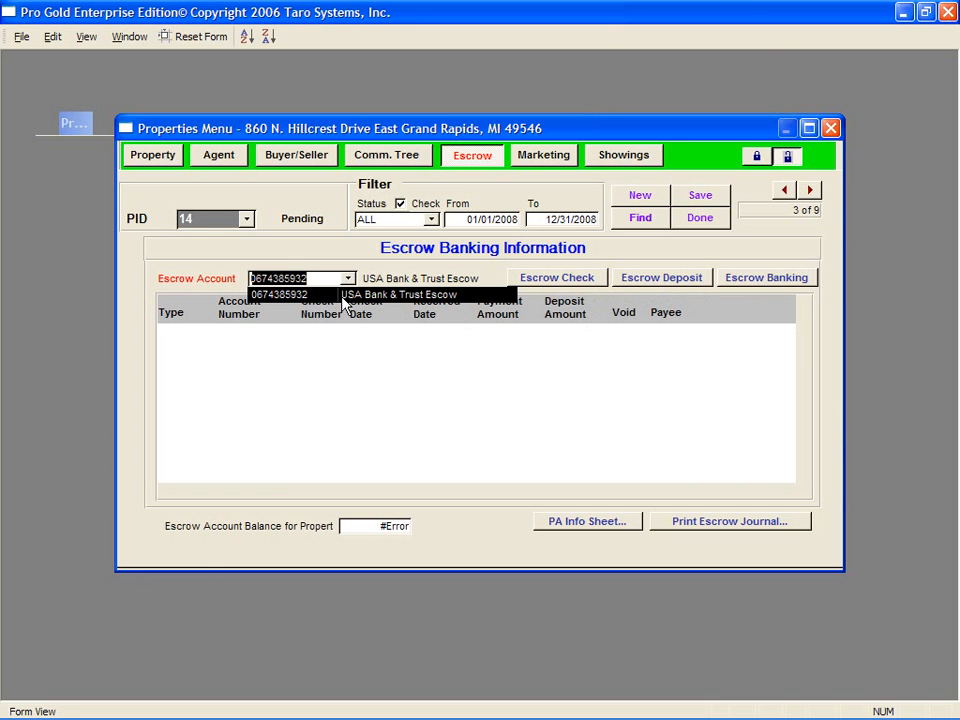
left_click(335, 300)
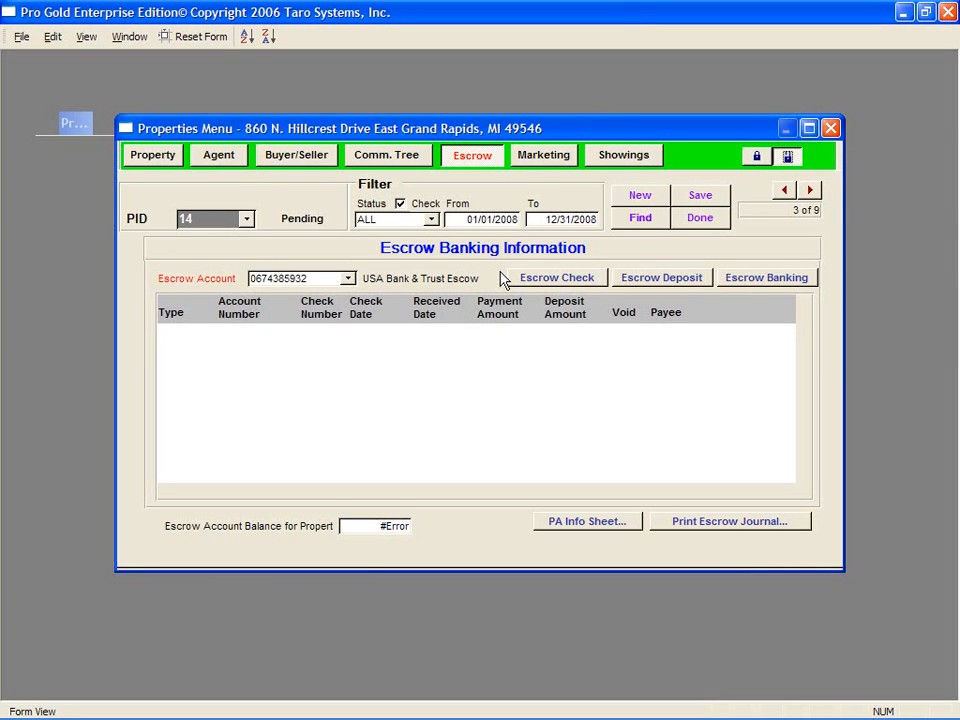
Record a $1,000.00 escrow deposit for the property dated 01/11/2008 in the USA Bank & Trust Escow account
left_click(662, 278)
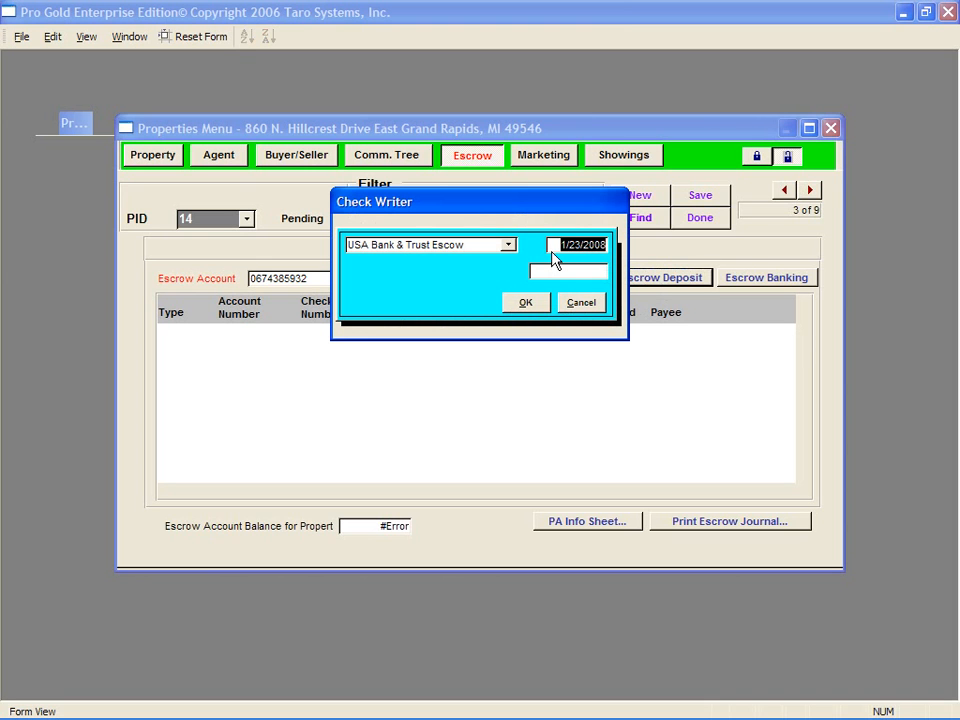
type("01112008")
left_click_drag(551, 245, 696, 249)
type("01/11/20081000")
key("Tab")
left_click(530, 302)
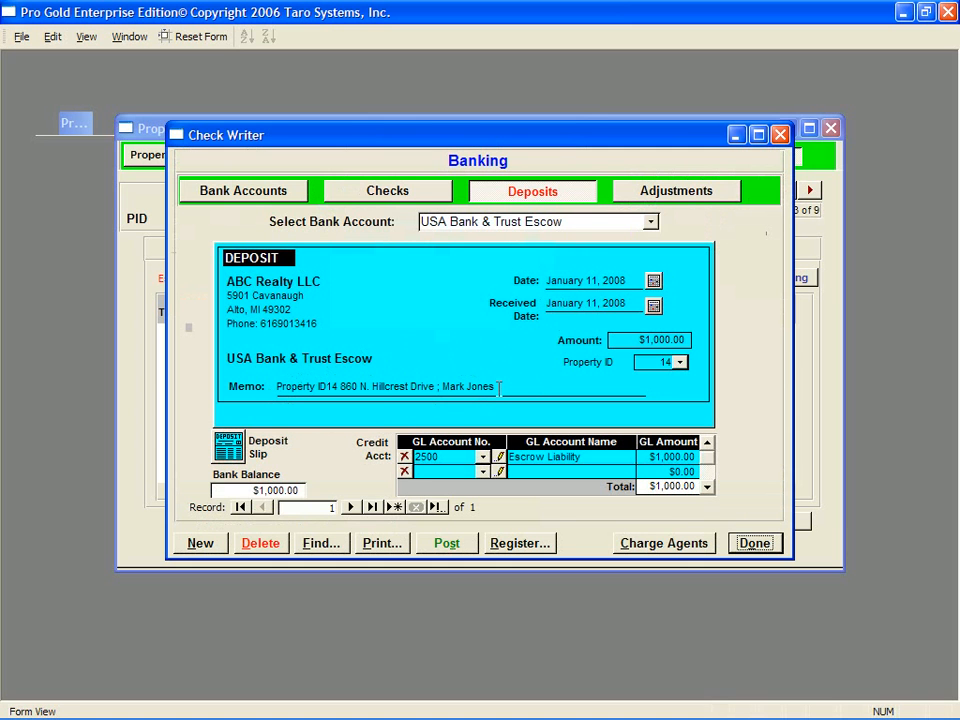
left_click(750, 543)
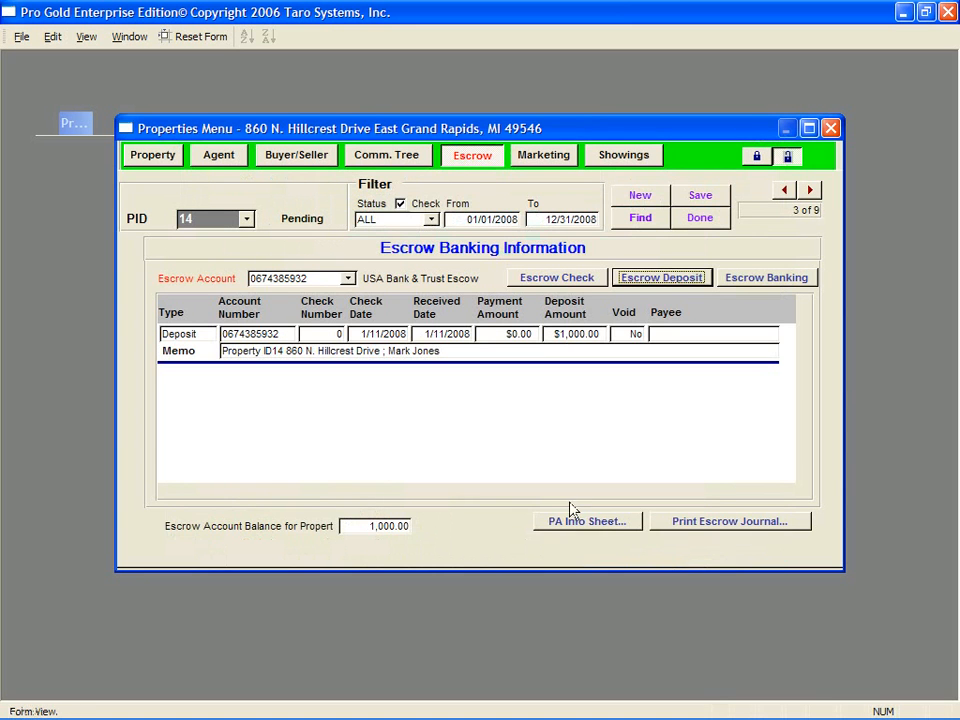
left_click(641, 218)
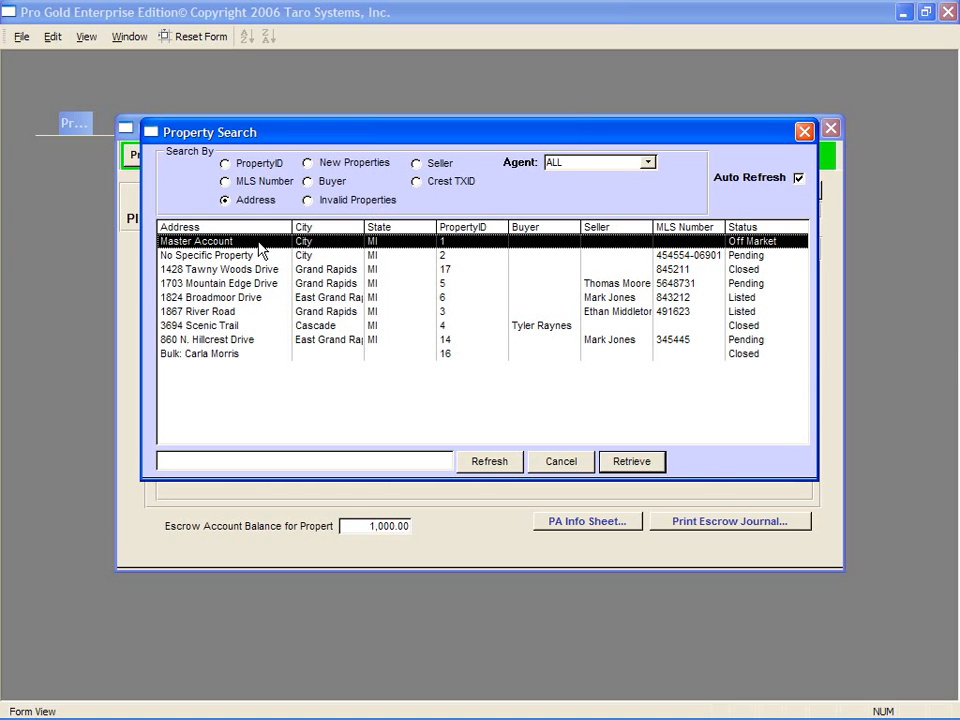
left_click(559, 466)
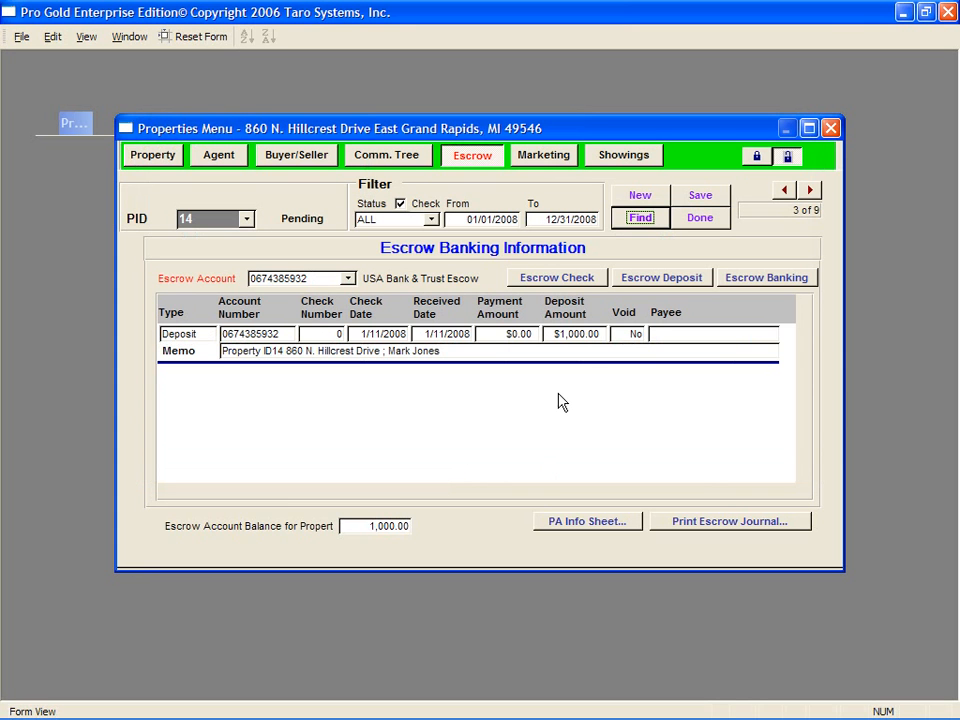
Write a $1,000.00 escrow check payable to ABC Realty LLC from the USA Bank & Trust Escow account
left_click(556, 278)
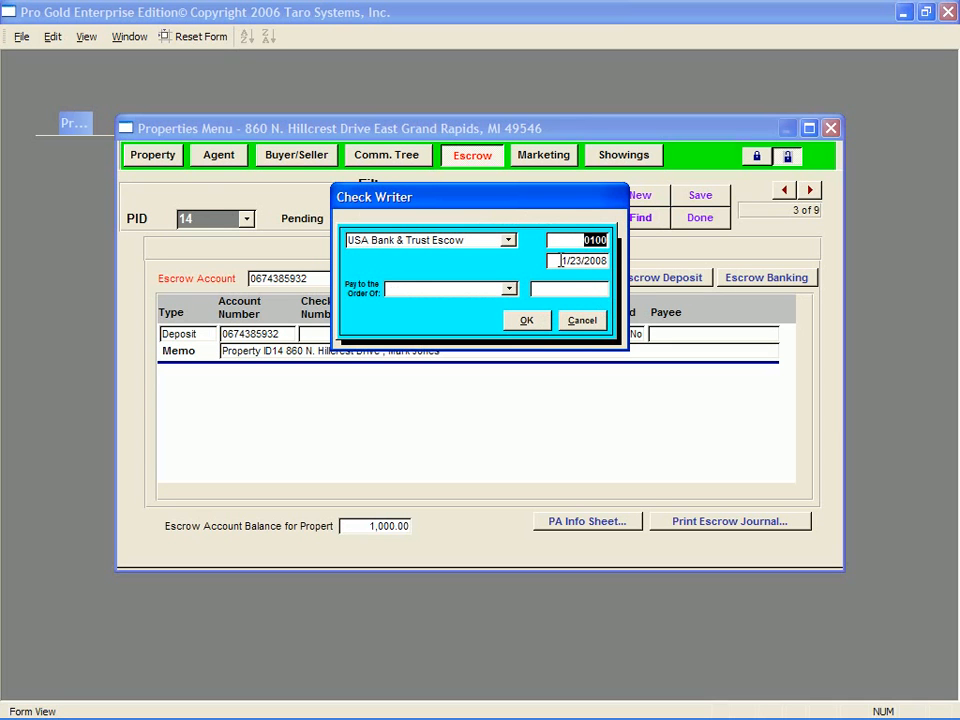
left_click(569, 289)
type("1000")
left_click(509, 291)
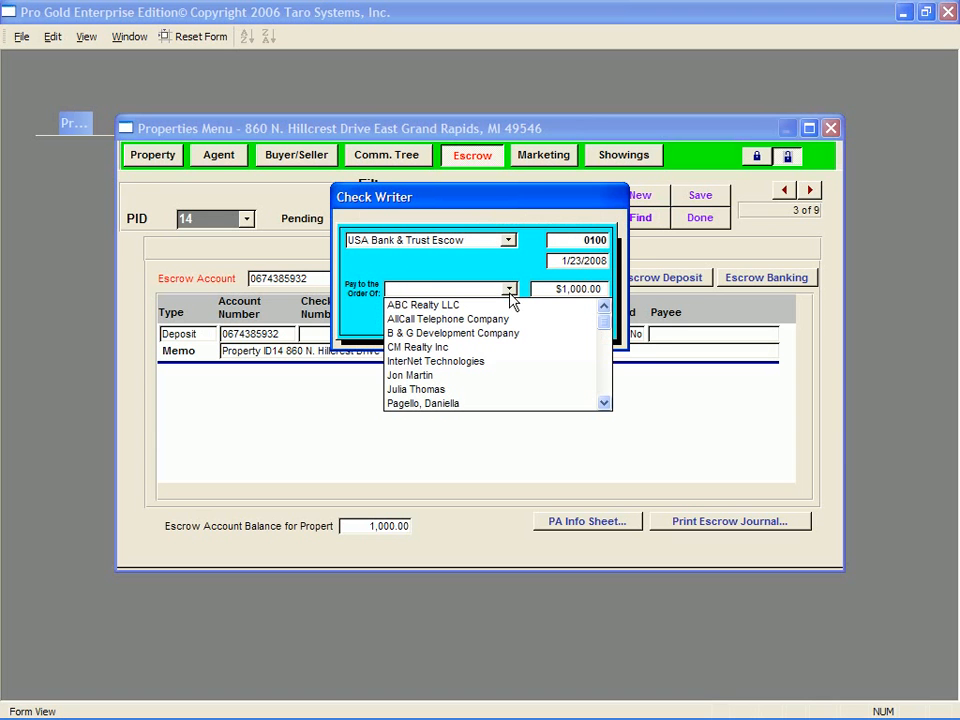
left_click(511, 305)
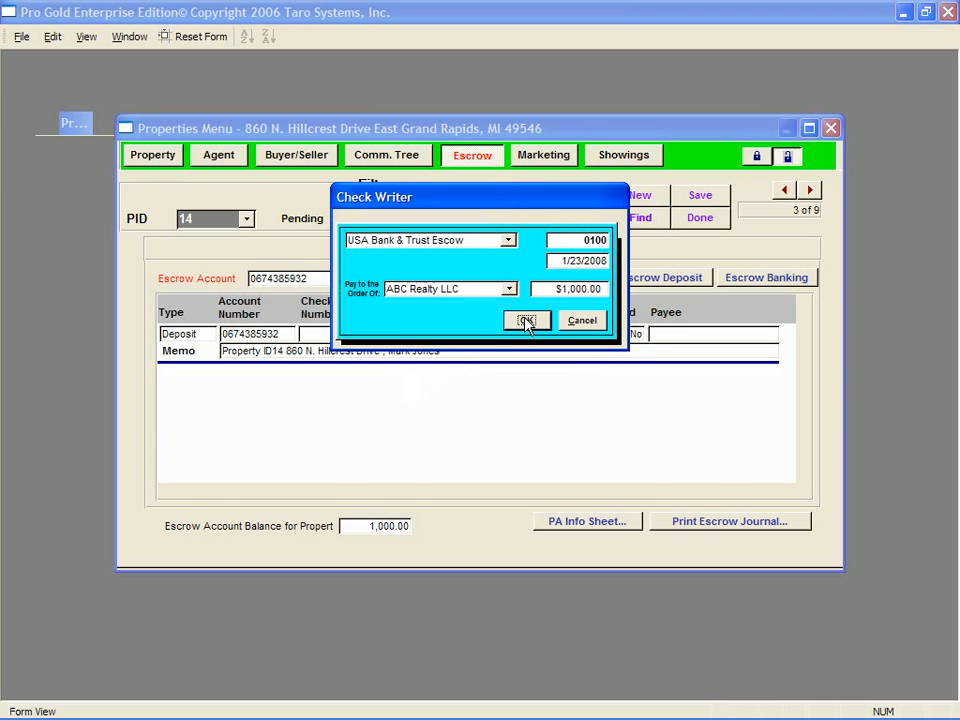
left_click(522, 320)
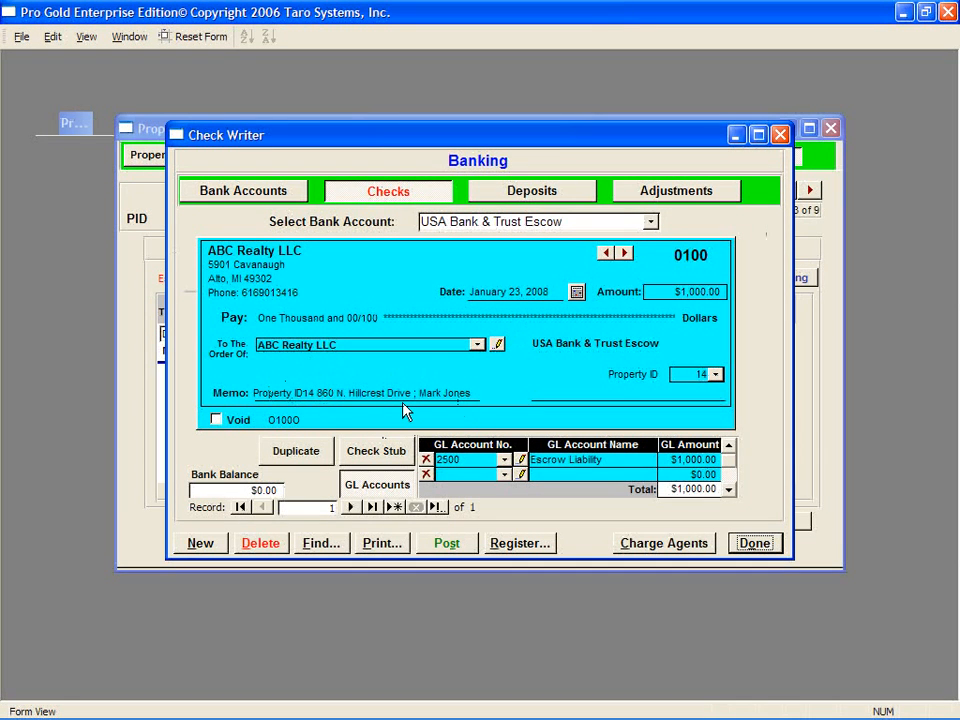
View the print choices for the current check without printing it, and return to the property's escrow information
left_click(390, 548)
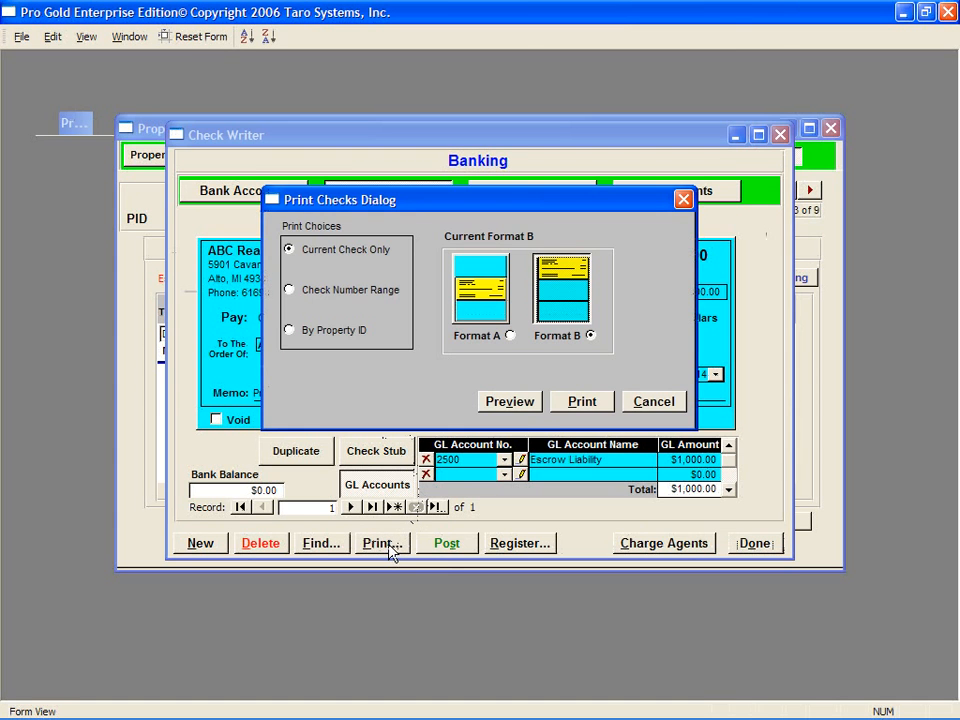
left_click(663, 402)
left_click(752, 545)
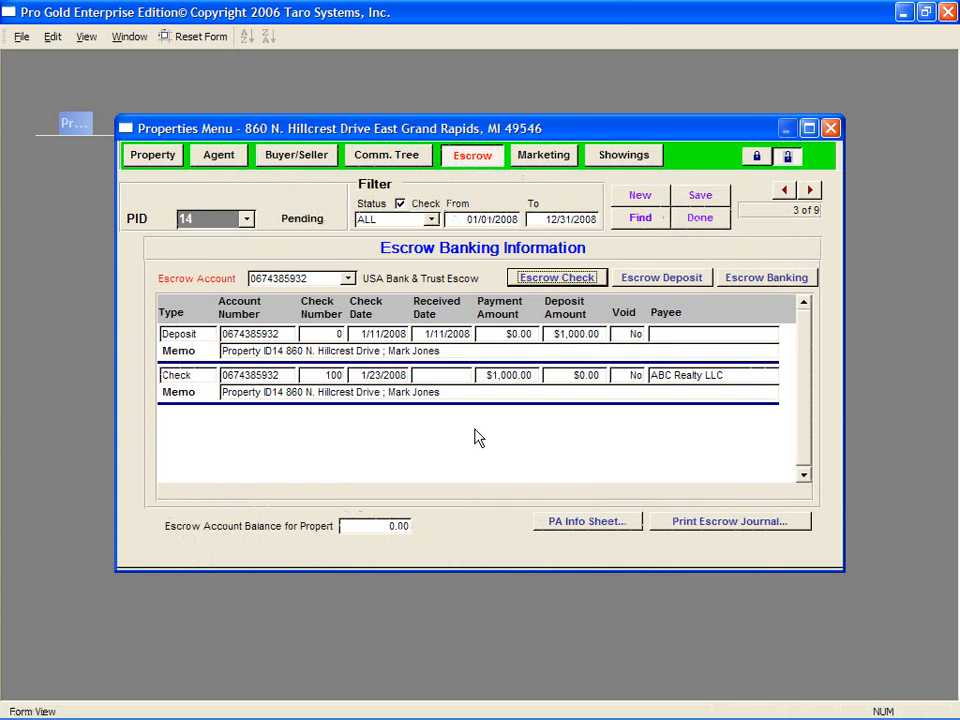
Open the Master Account property and choose USA Bank & Trust Escow as its escrow account
left_click(632, 219)
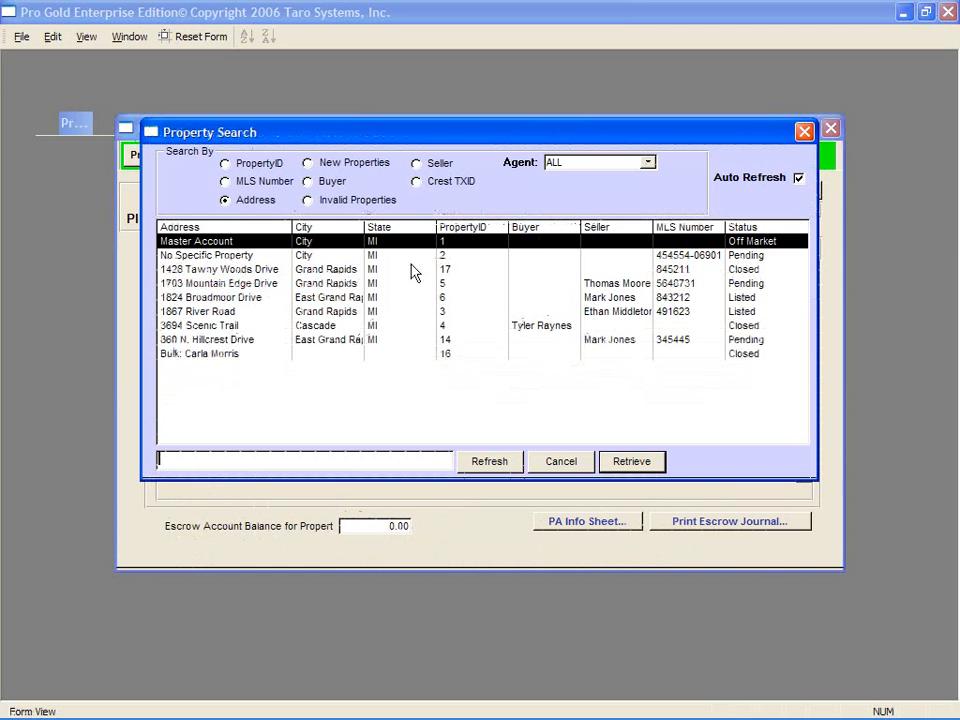
double_click(308, 244)
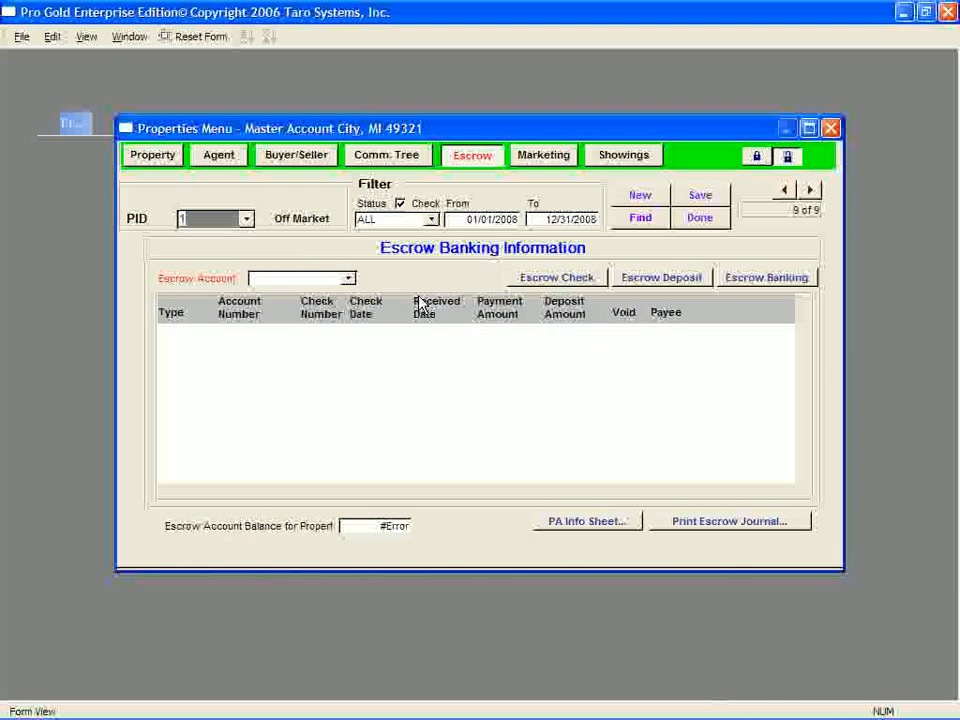
left_click(347, 279)
left_click(345, 295)
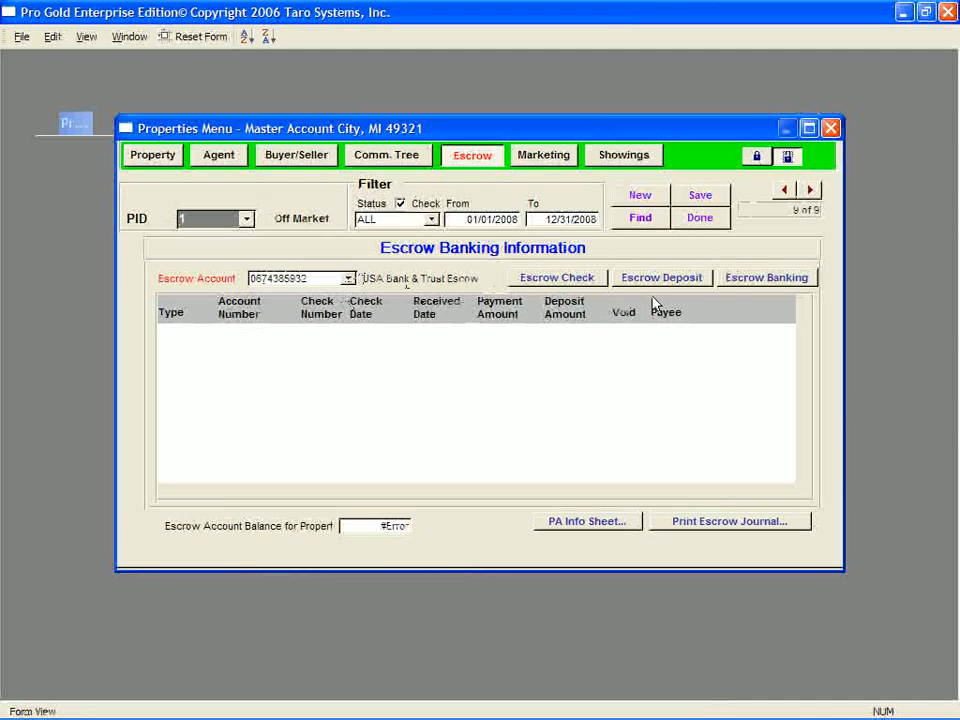
Start a Beginning Balance adjustment in escrow banking for the Master Account with $100.00 as the amount deposited
left_click(752, 279)
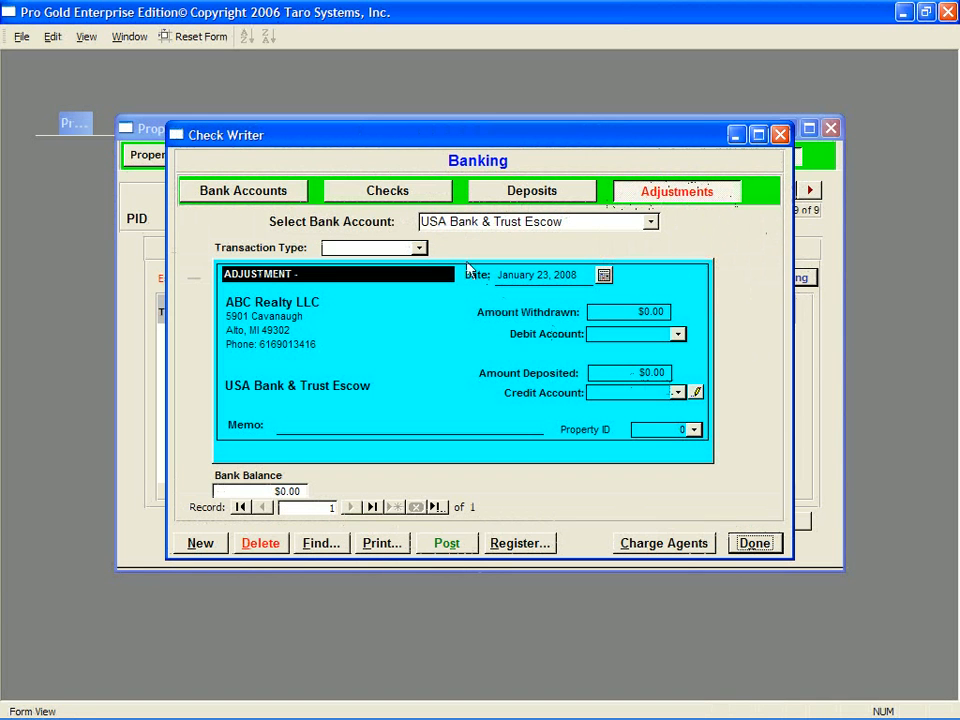
left_click(420, 248)
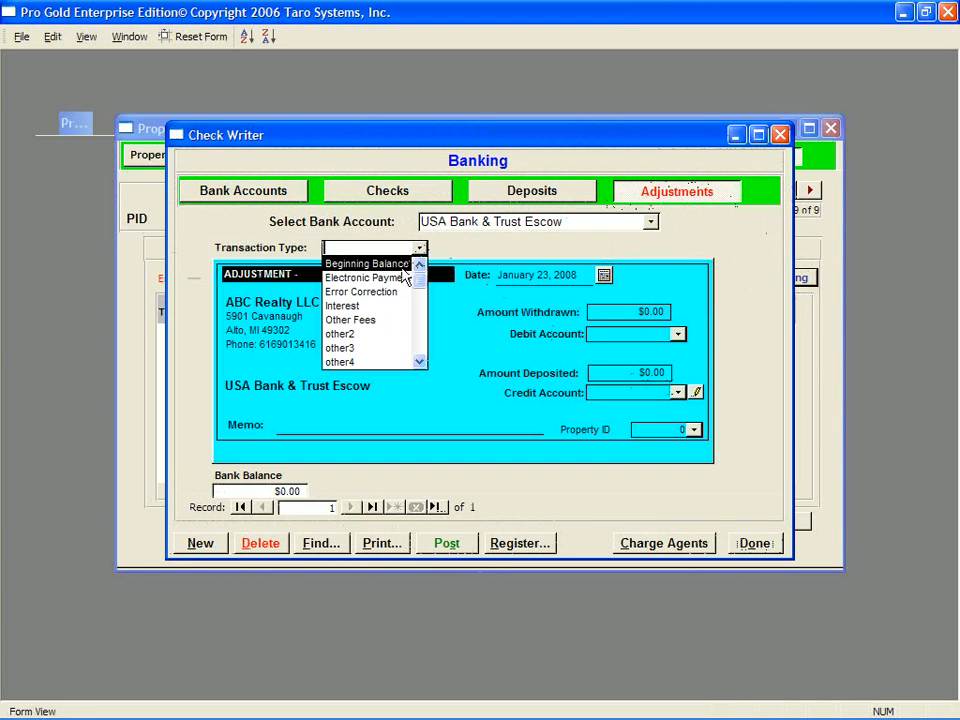
left_click(400, 265)
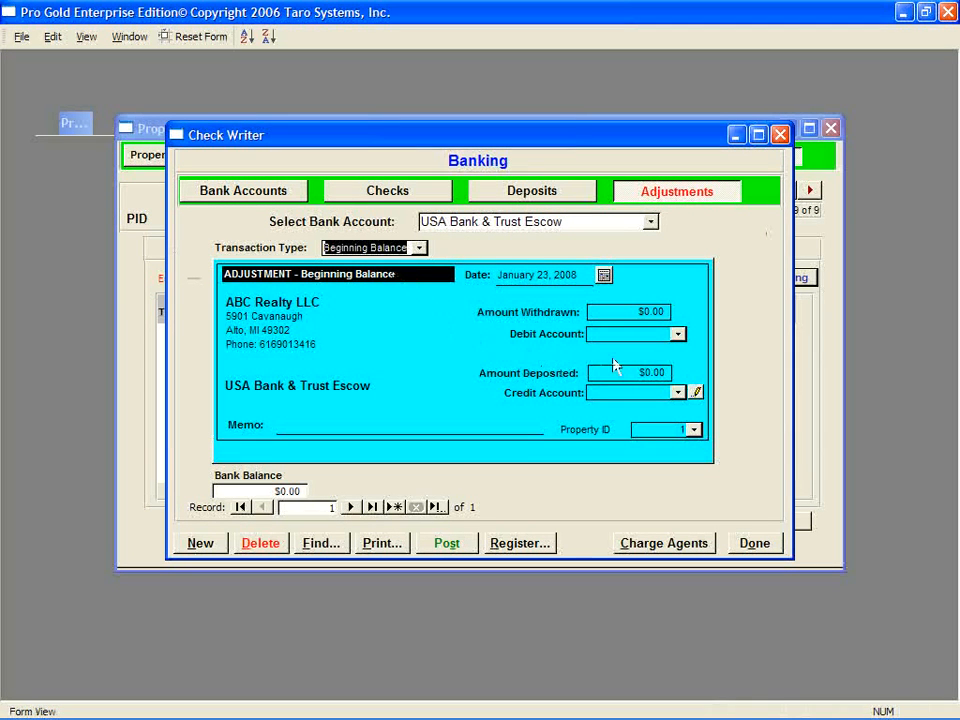
left_click(640, 372)
type("100")
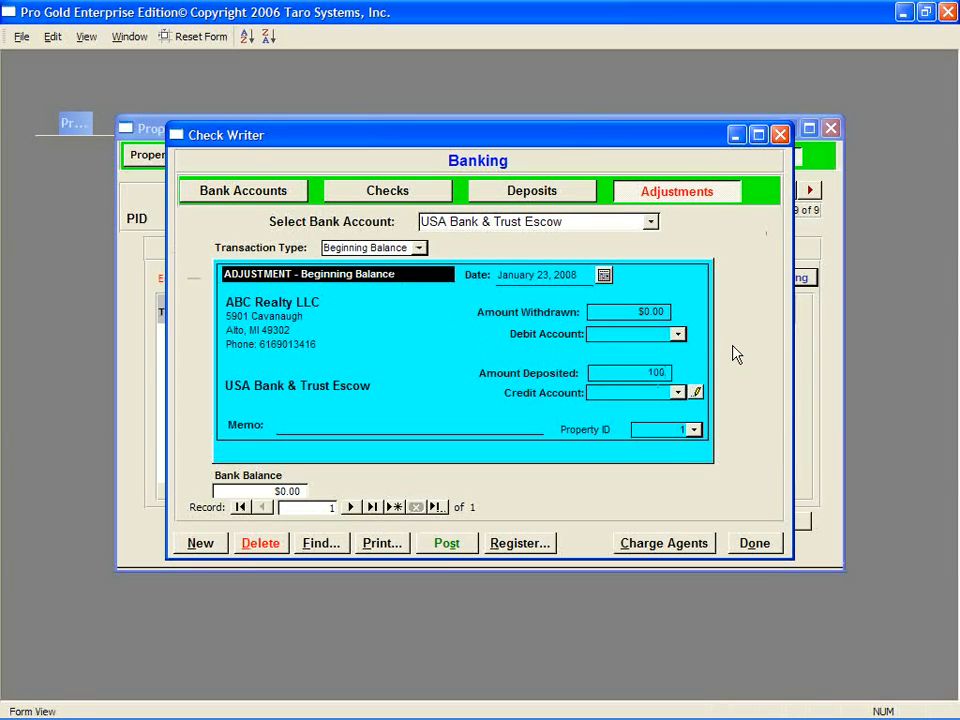
key("Tab")
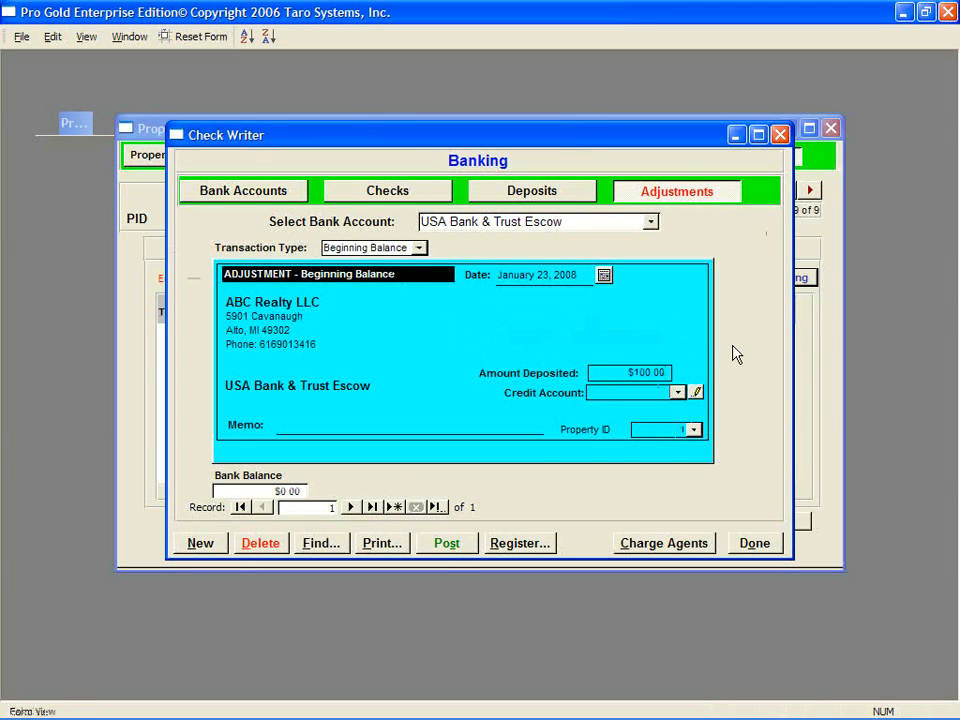
Set the adjustment's credit account to 3010 Opening Balance Equity
left_click(677, 393)
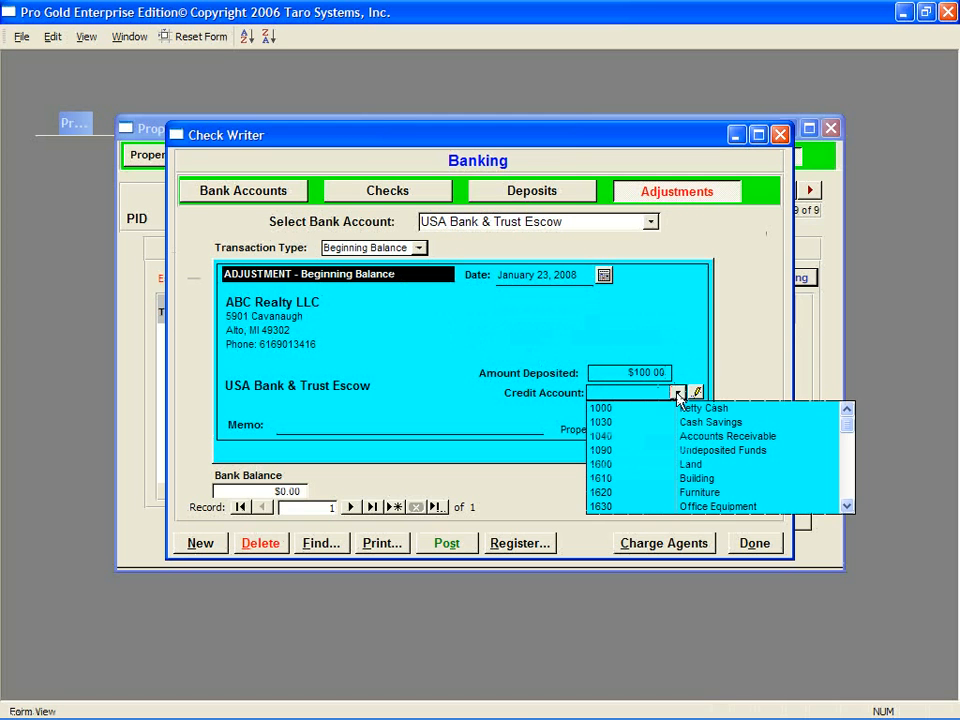
left_click(846, 506)
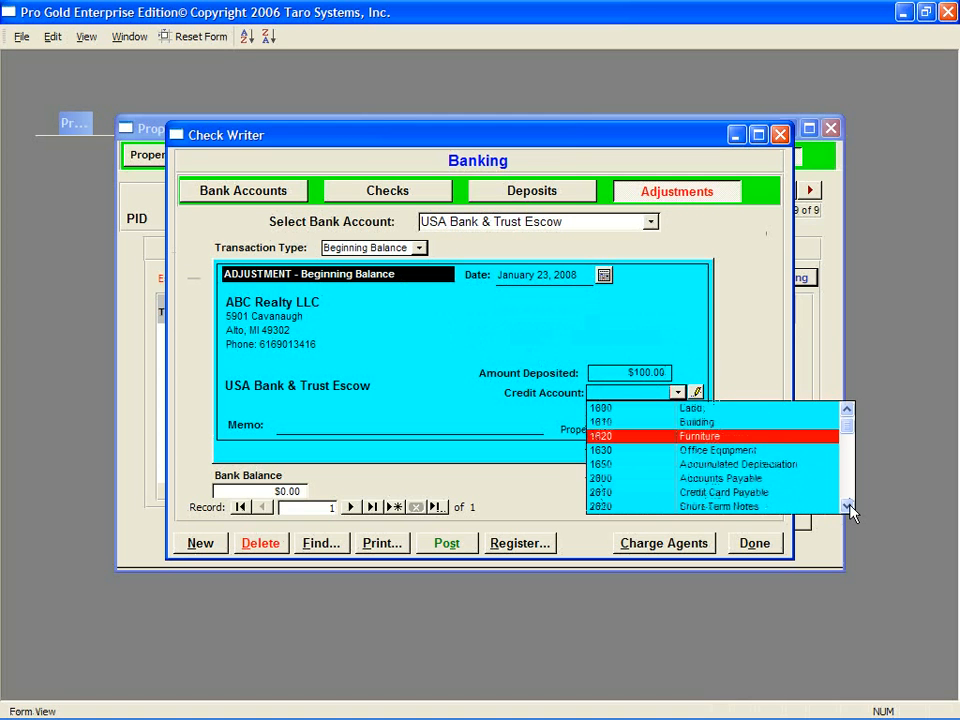
left_click(846, 507)
left_click(846, 507)
left_click(846, 507)
left_click(846, 507)
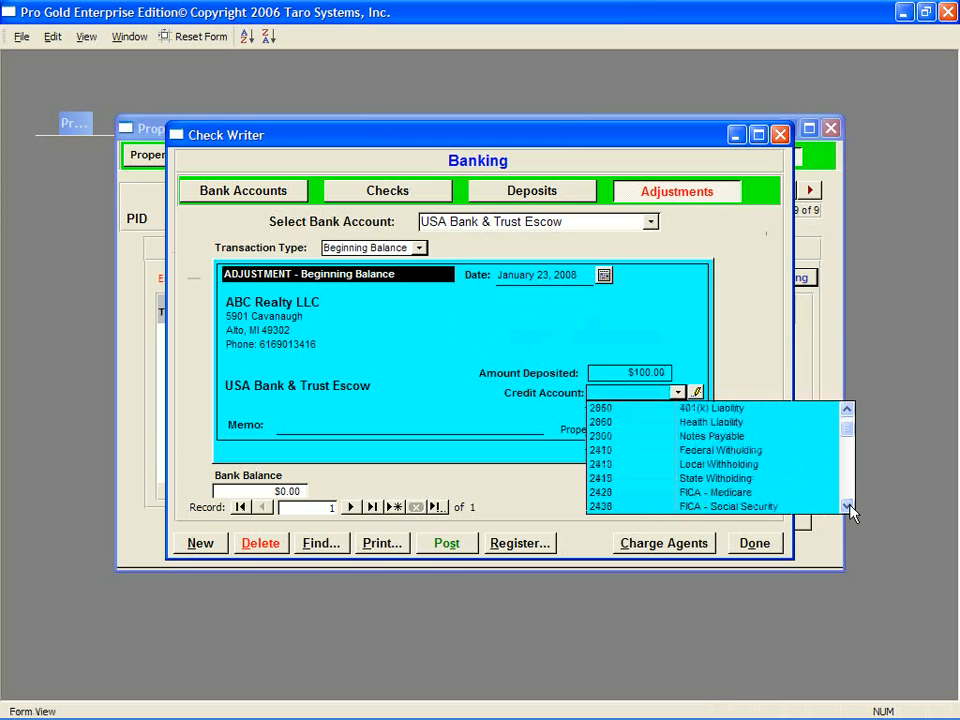
left_click(846, 507)
left_click(846, 507)
left_click(846, 507)
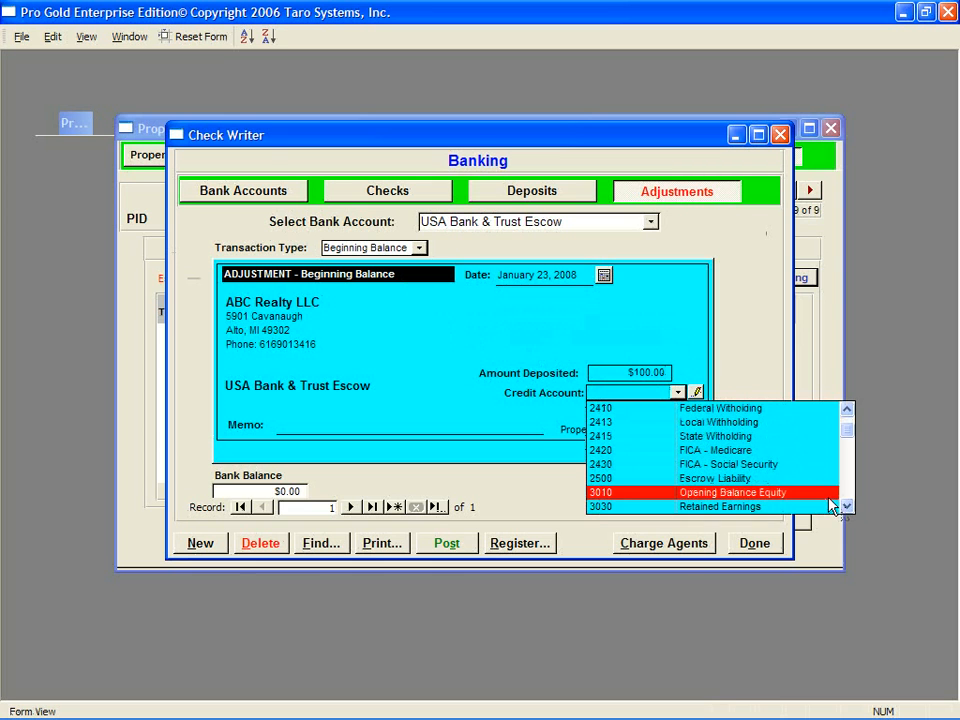
left_click(829, 497)
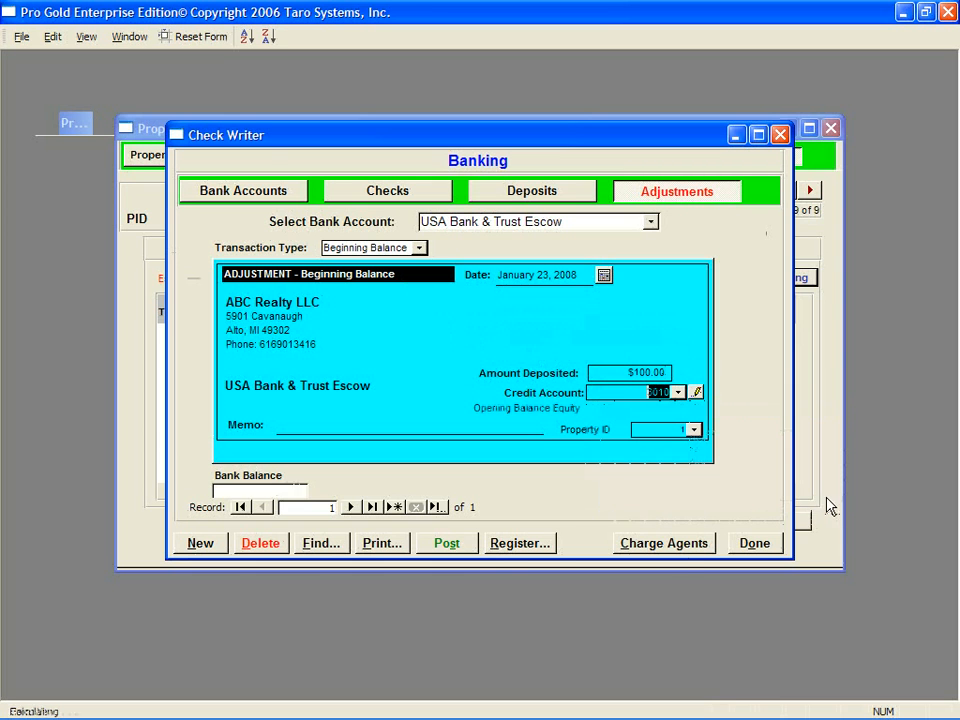
Batch post all listed transactions of the USA Bank & Trust Escow account and close the property records
left_click(447, 545)
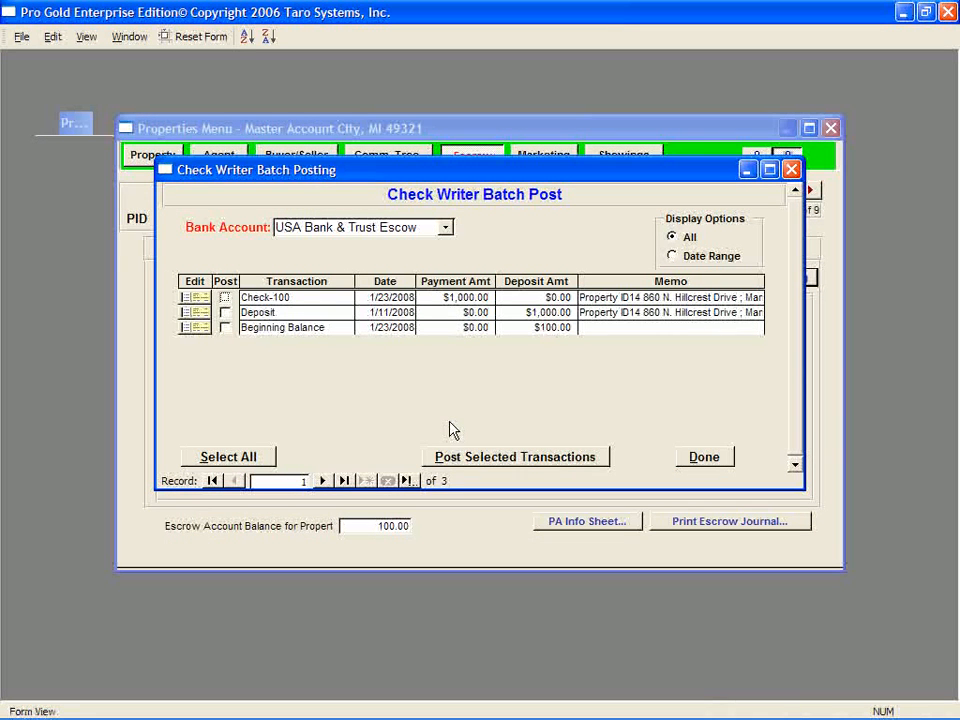
left_click(255, 460)
left_click(530, 458)
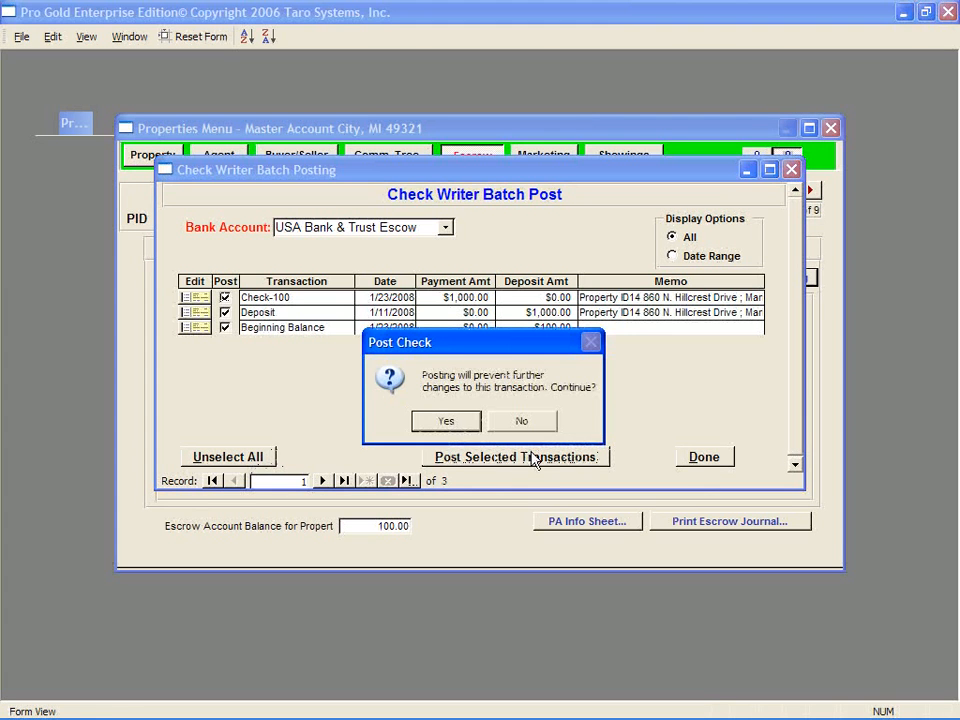
left_click(446, 421)
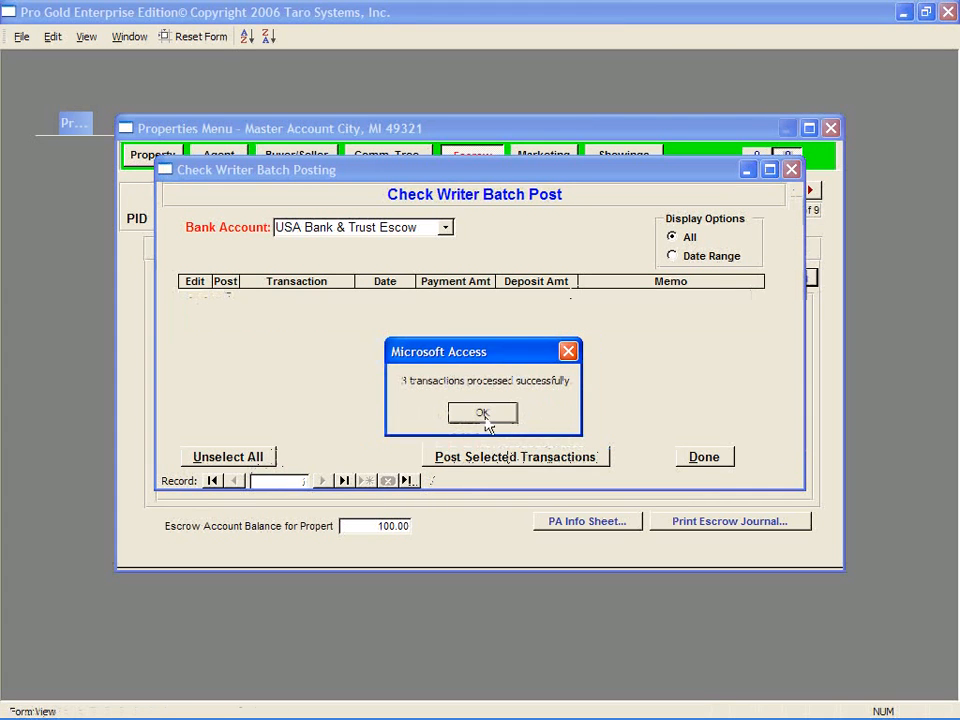
left_click(484, 414)
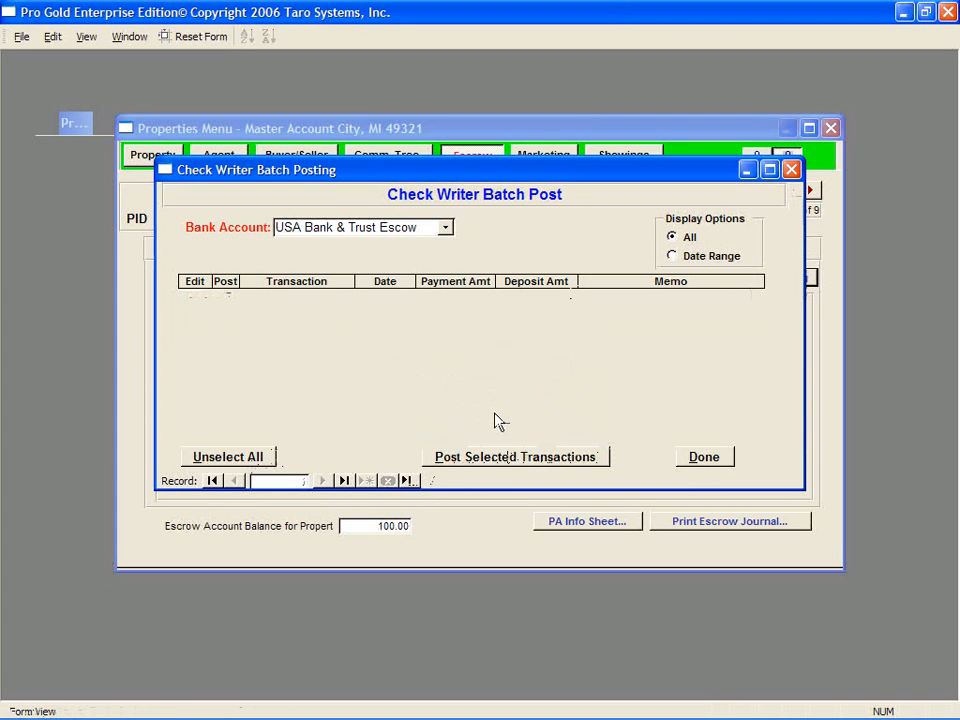
left_click(710, 461)
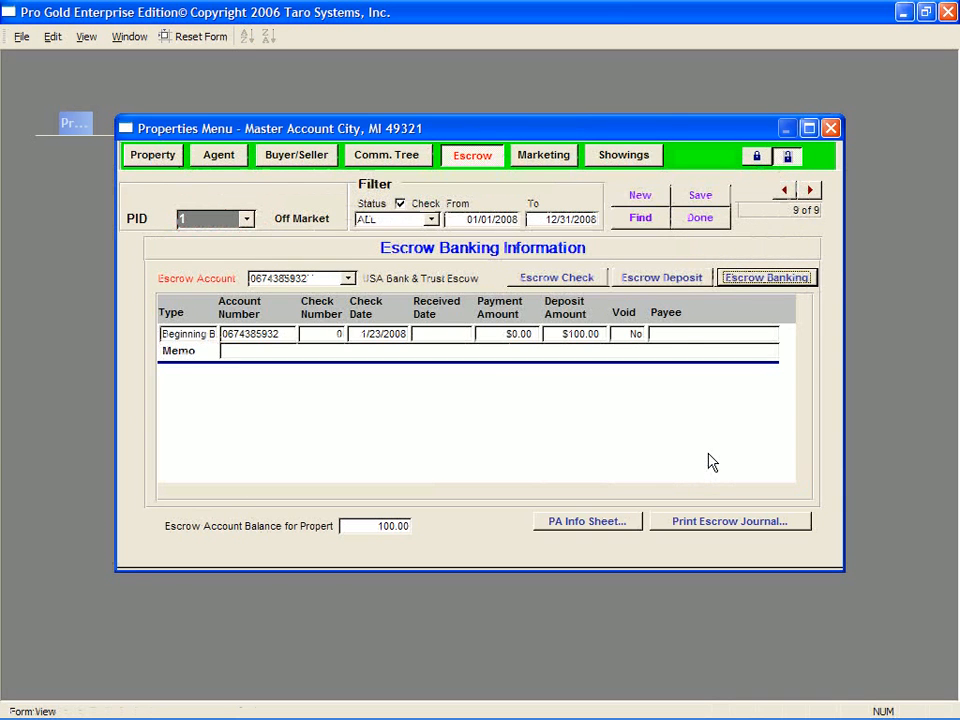
left_click(697, 220)
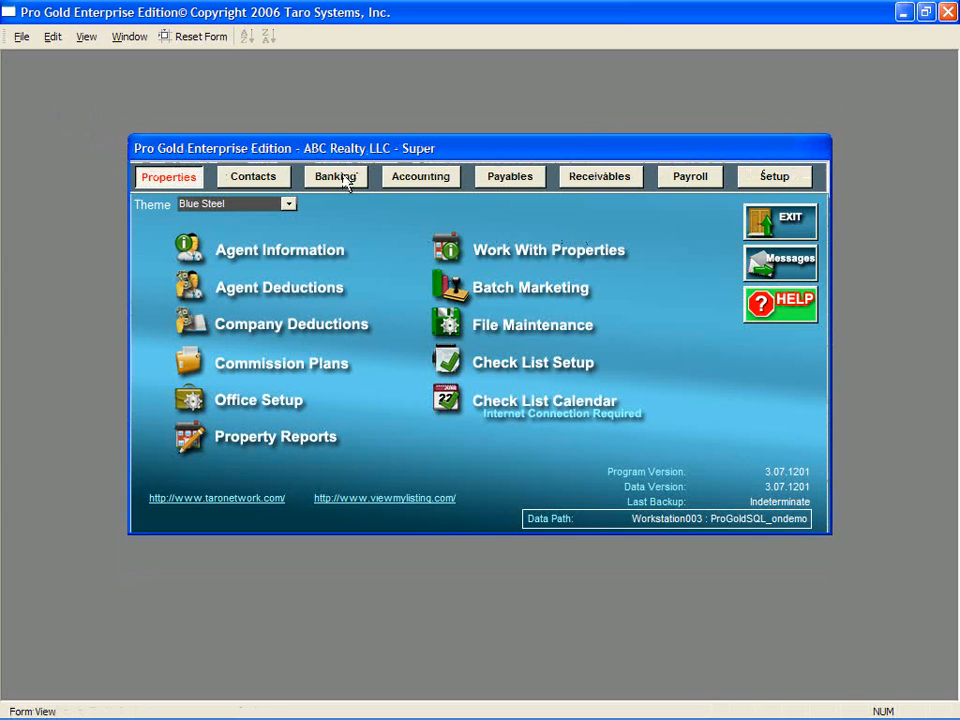
Open the property with ID 14, review its escrow account journal at full size, and close the property records
left_click(450, 250)
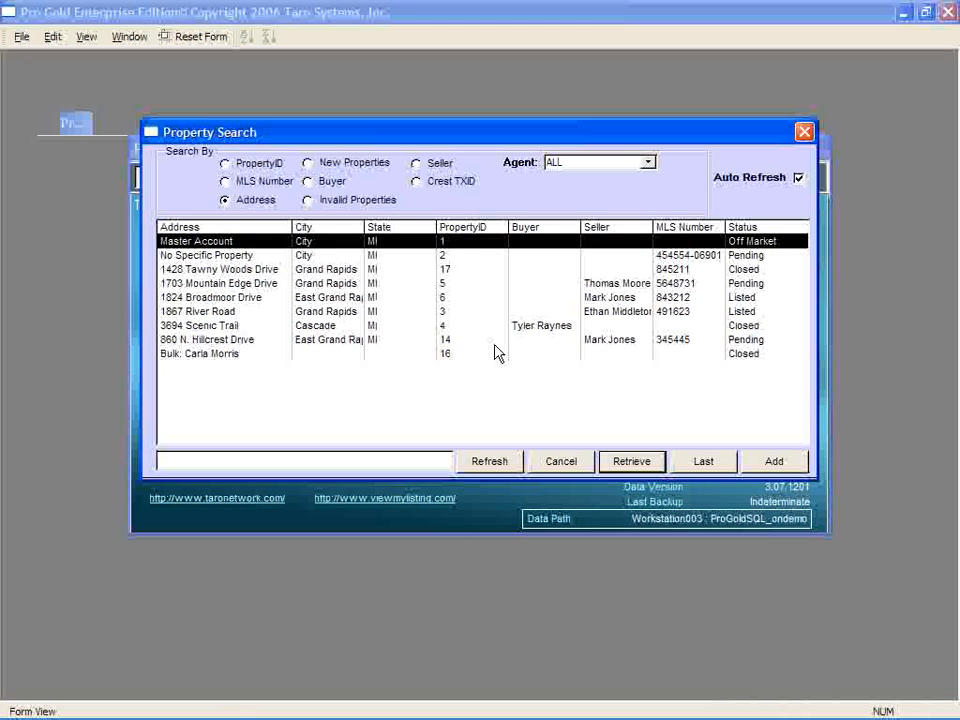
left_click(494, 340)
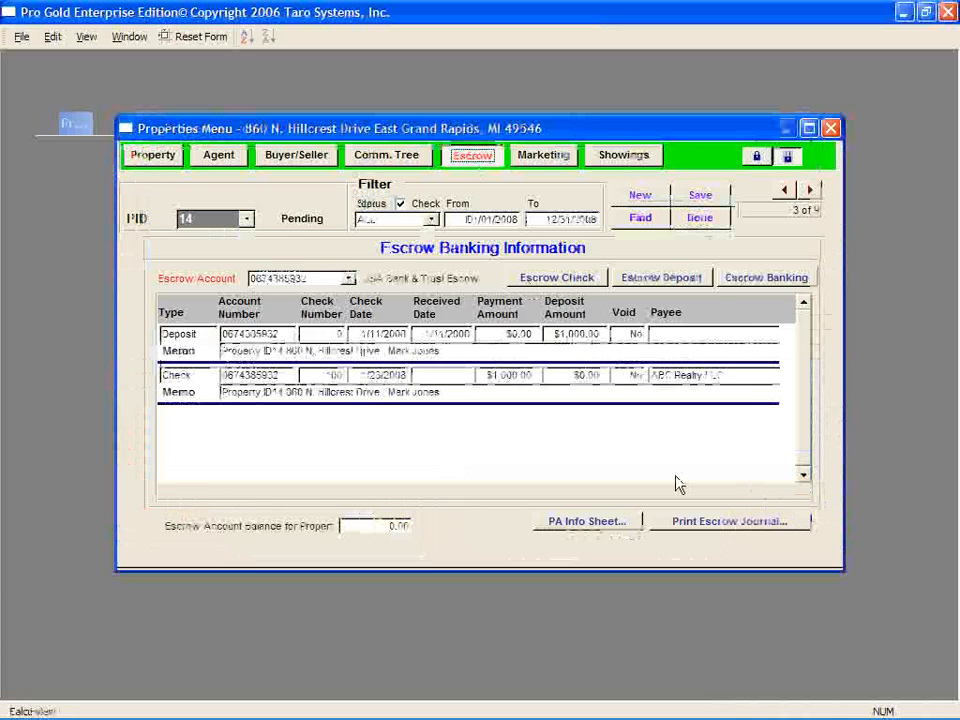
left_click(746, 522)
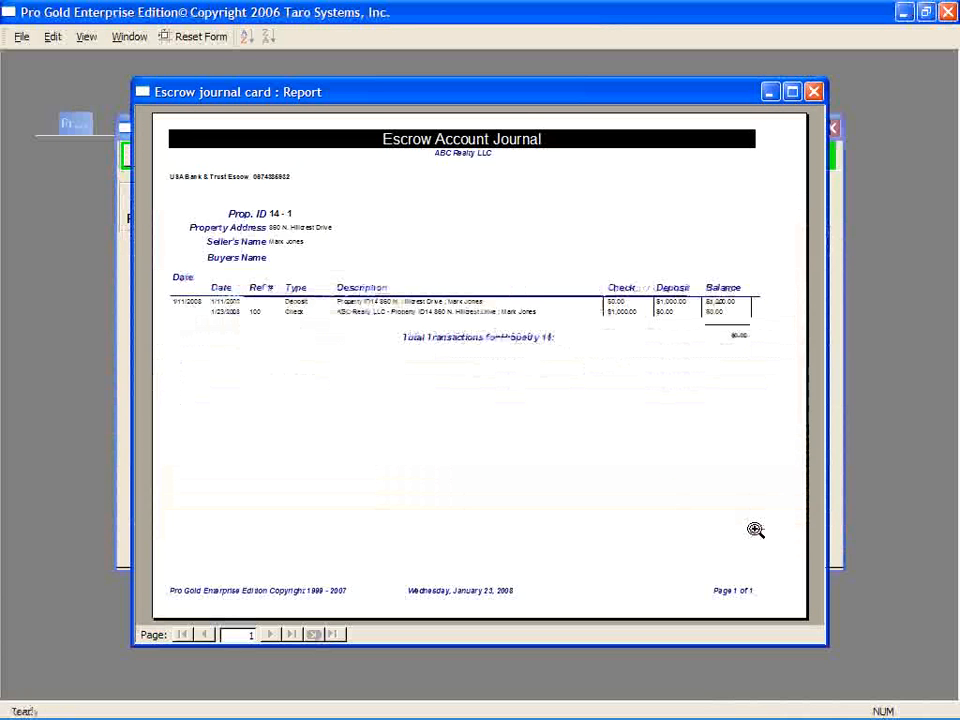
left_click(791, 93)
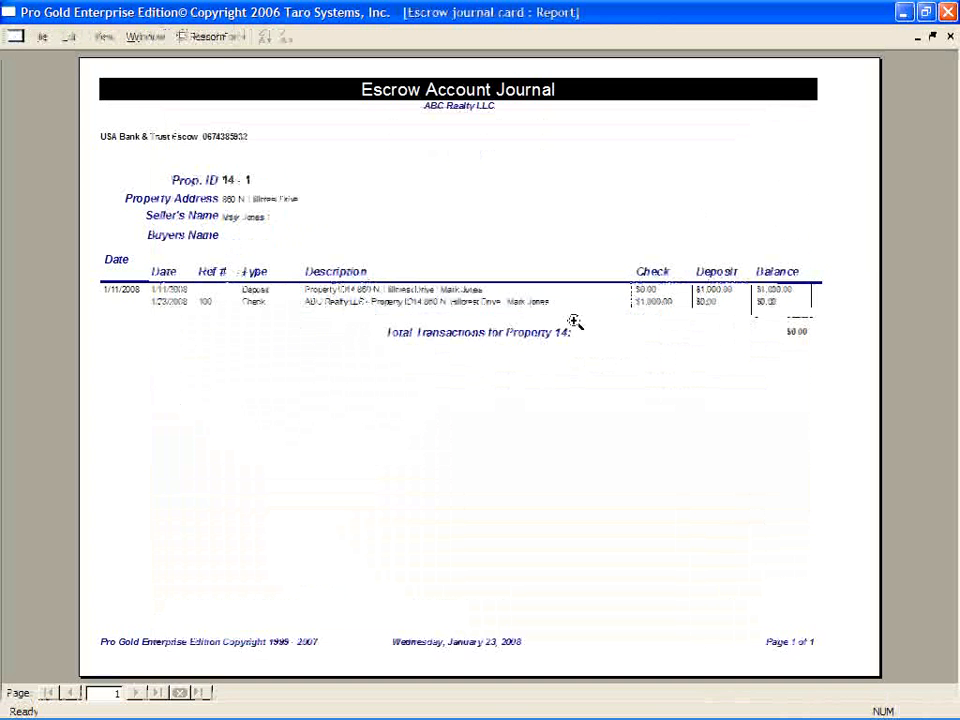
left_click(484, 360)
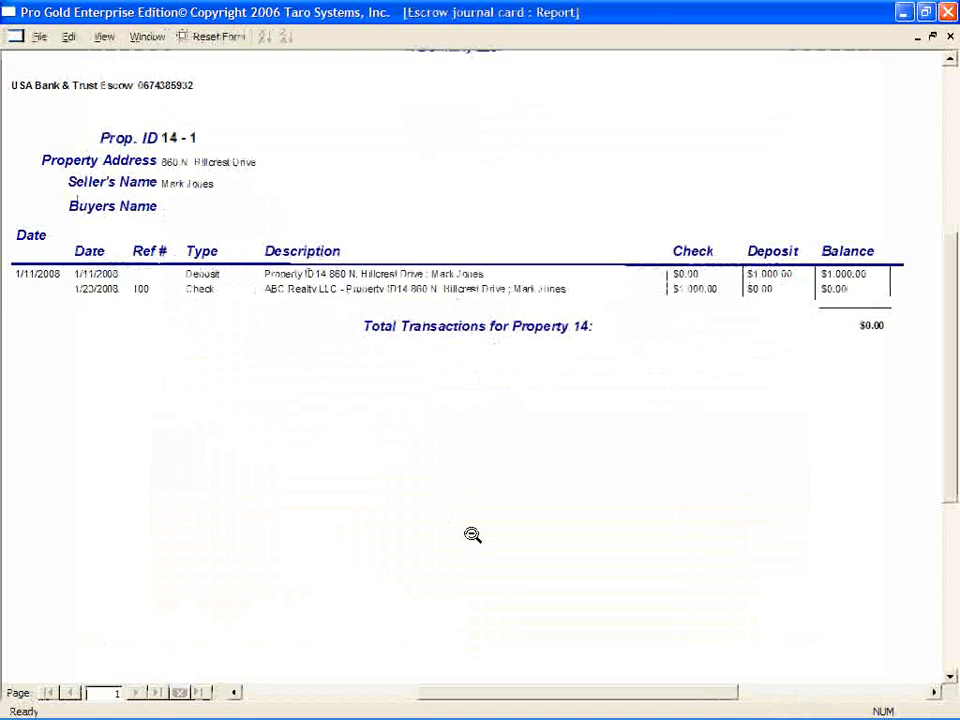
scroll(469, 533, "up", 2)
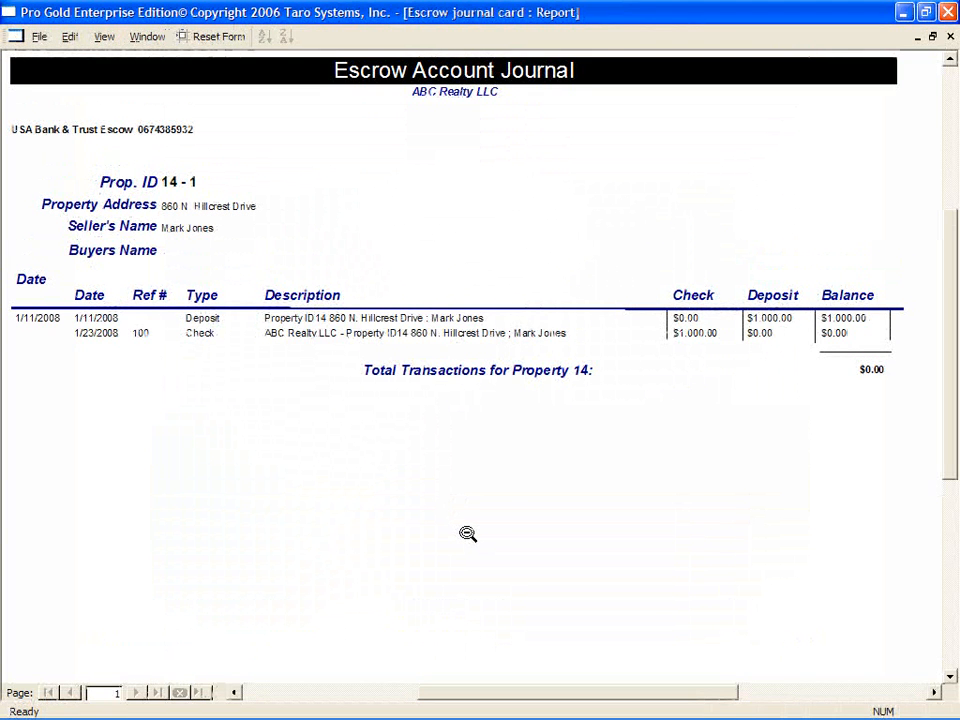
key("Escape")
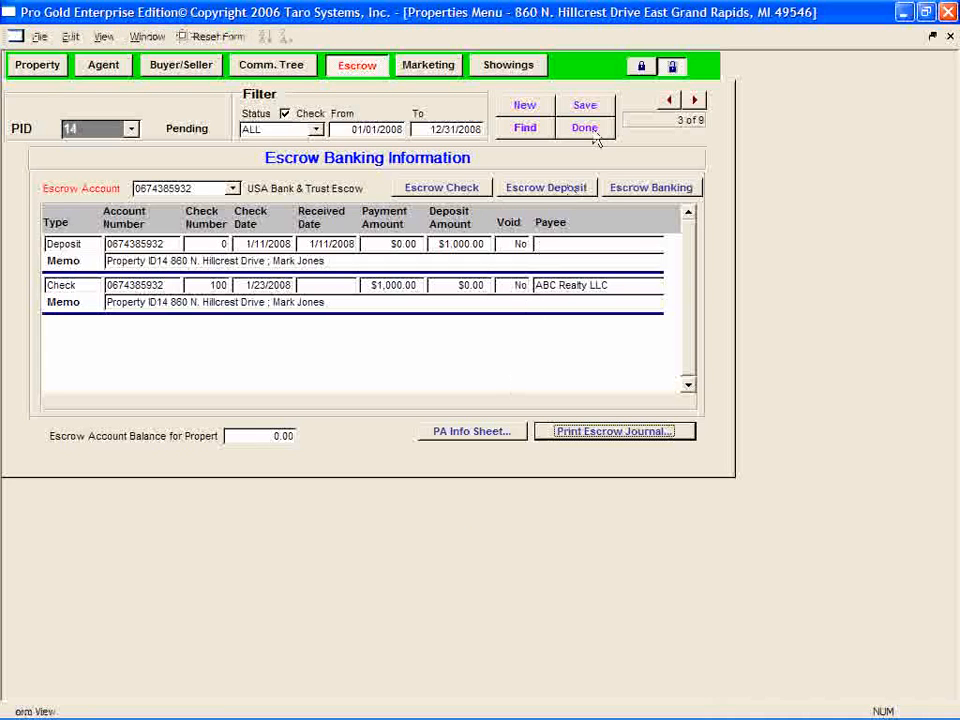
left_click(595, 126)
Open the banking reports and select the Escrow Account Balance report
left_click(340, 178)
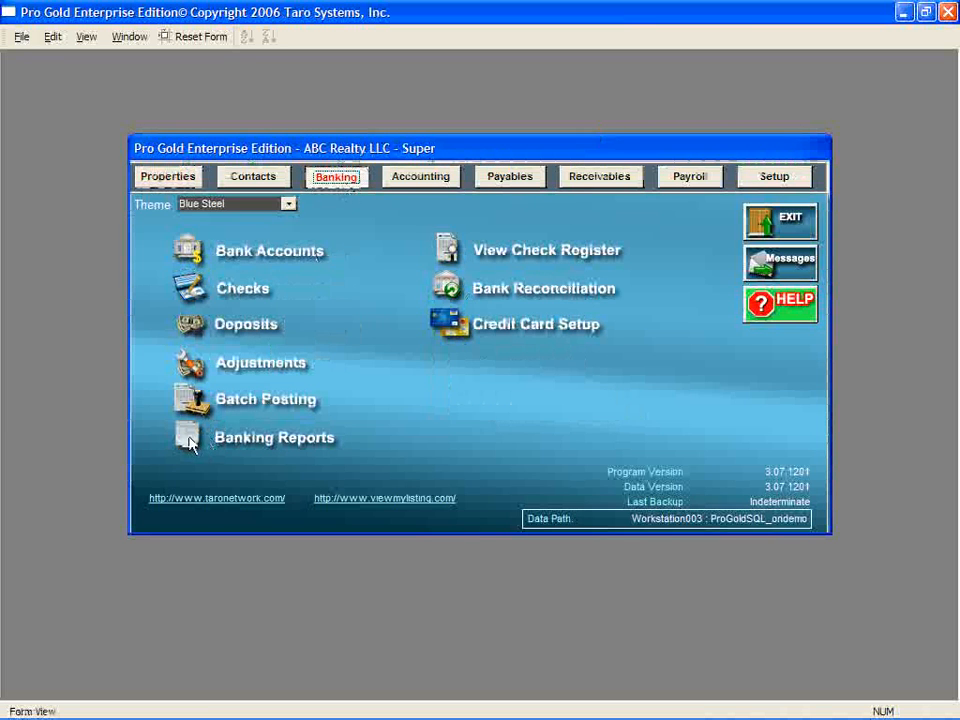
left_click(187, 435)
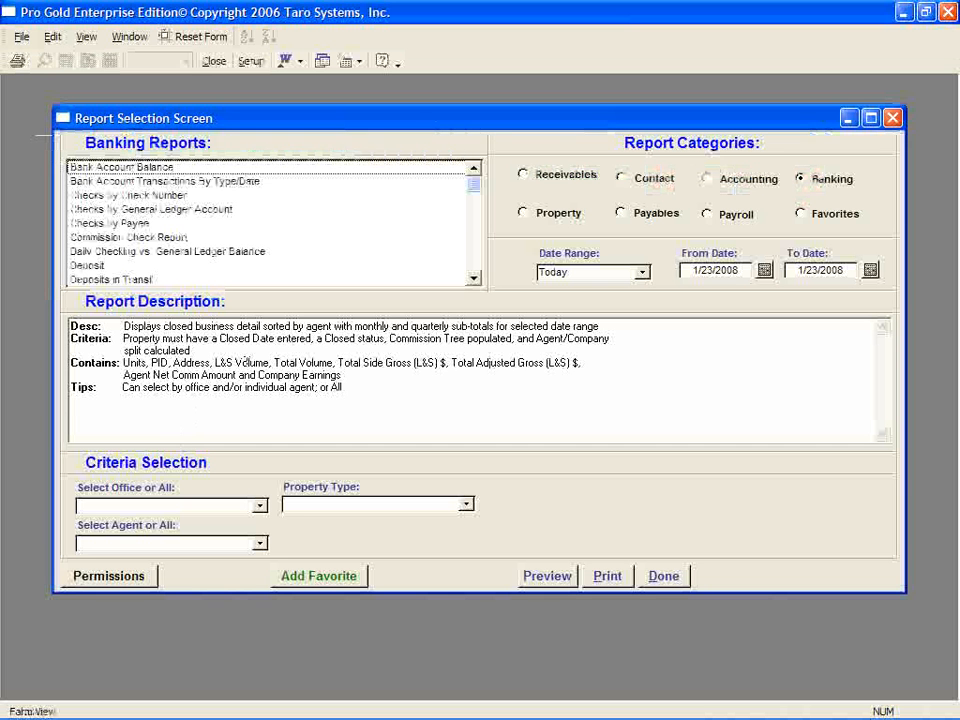
left_click_drag(476, 196, 475, 264)
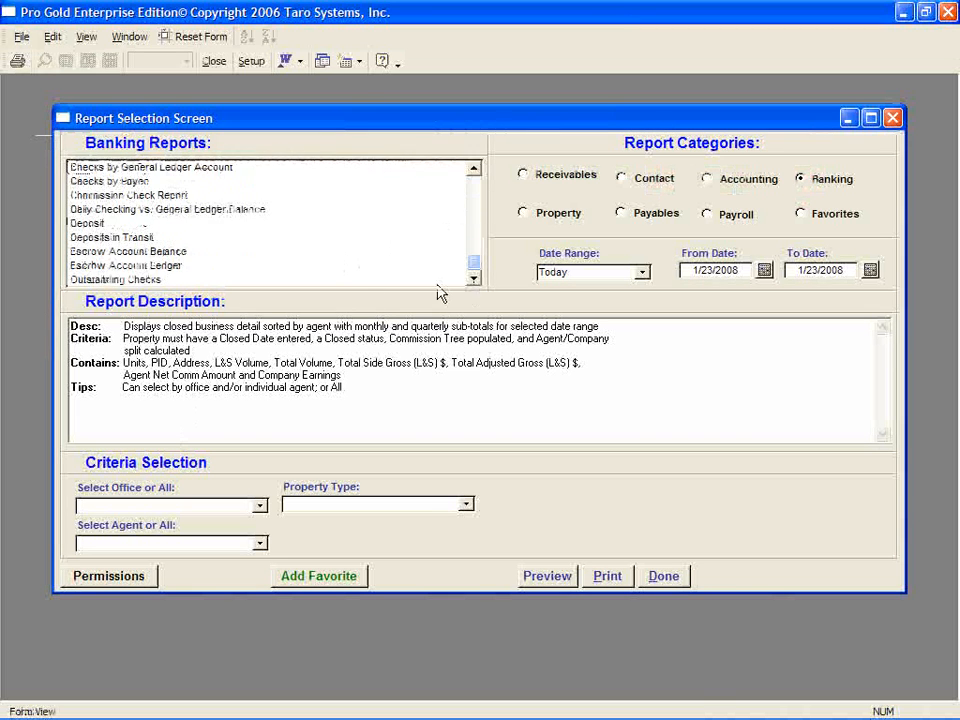
left_click(150, 252)
left_click(150, 265)
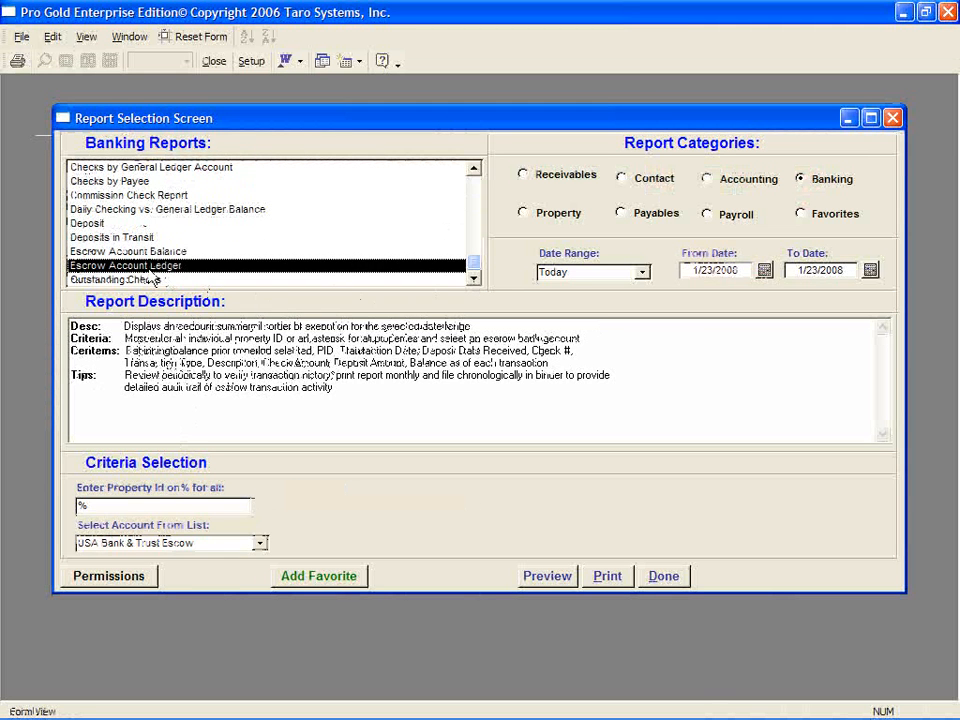
left_click(150, 252)
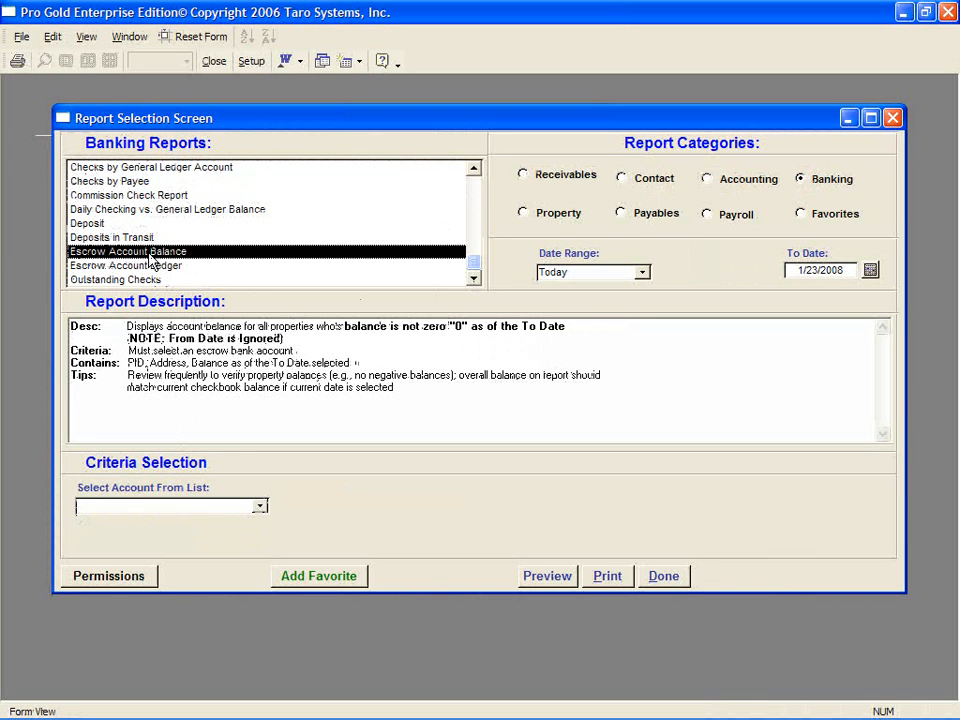
Preview the Escrow Account Balance report for USA Bank & Trust Escow and examine the balance of each property
left_click(257, 506)
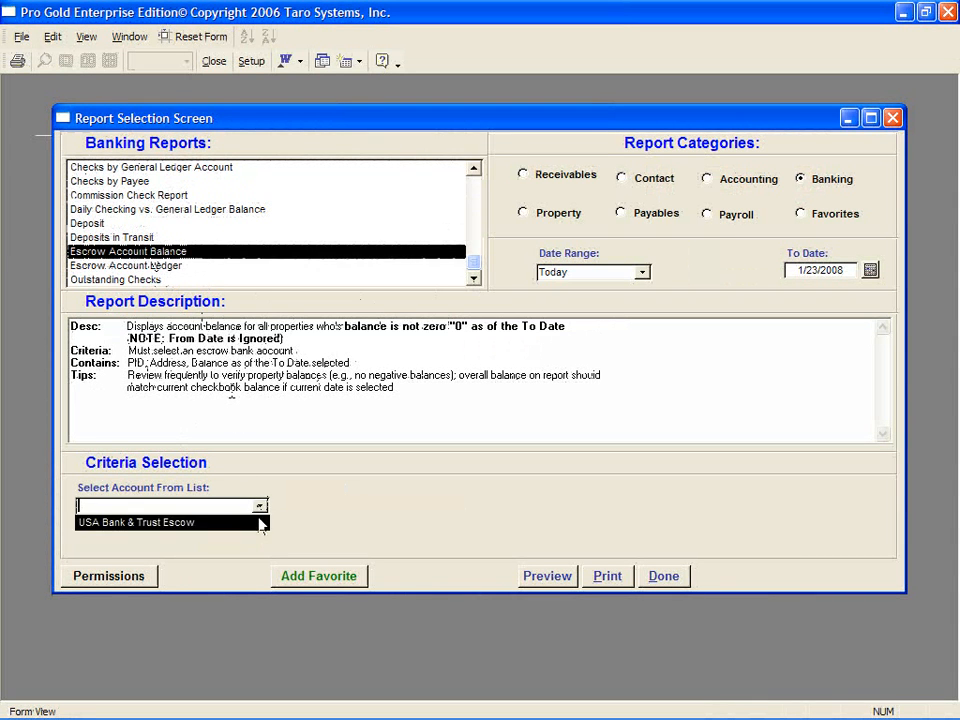
left_click(259, 523)
left_click(555, 578)
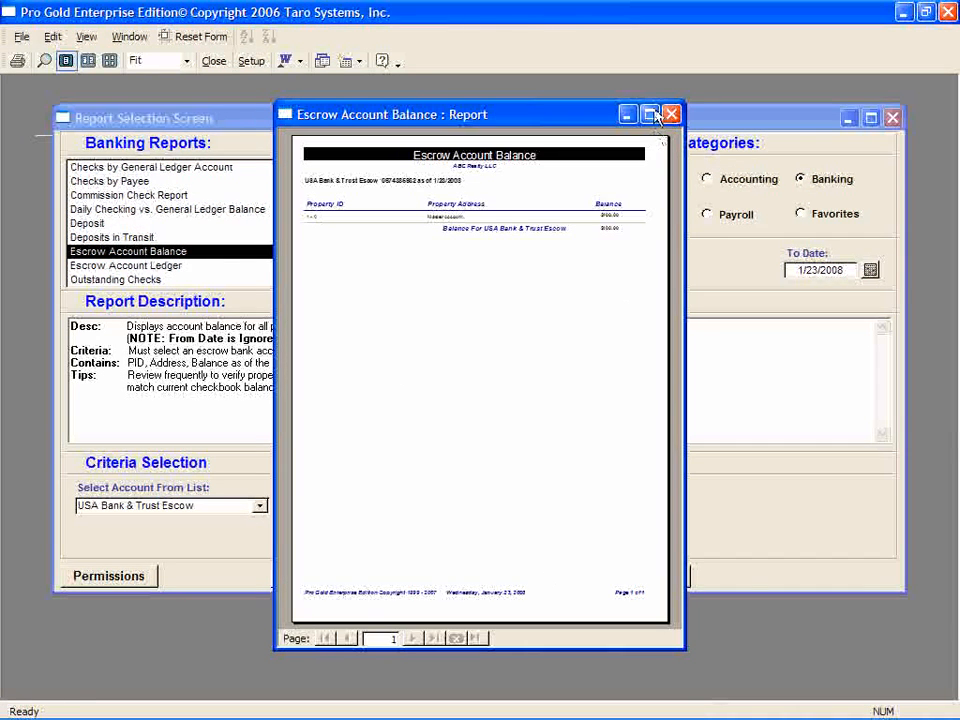
left_click(655, 116)
left_click(486, 486)
scroll(482, 504, "up", 2)
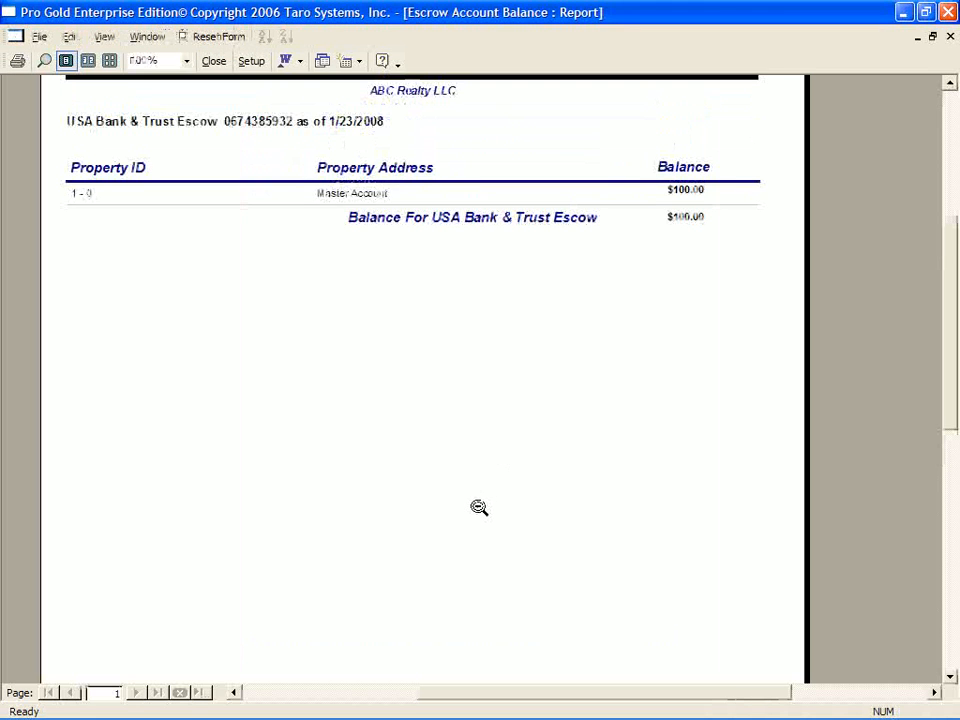
scroll(475, 509, "up", 1)
scroll(472, 511, "up", 1)
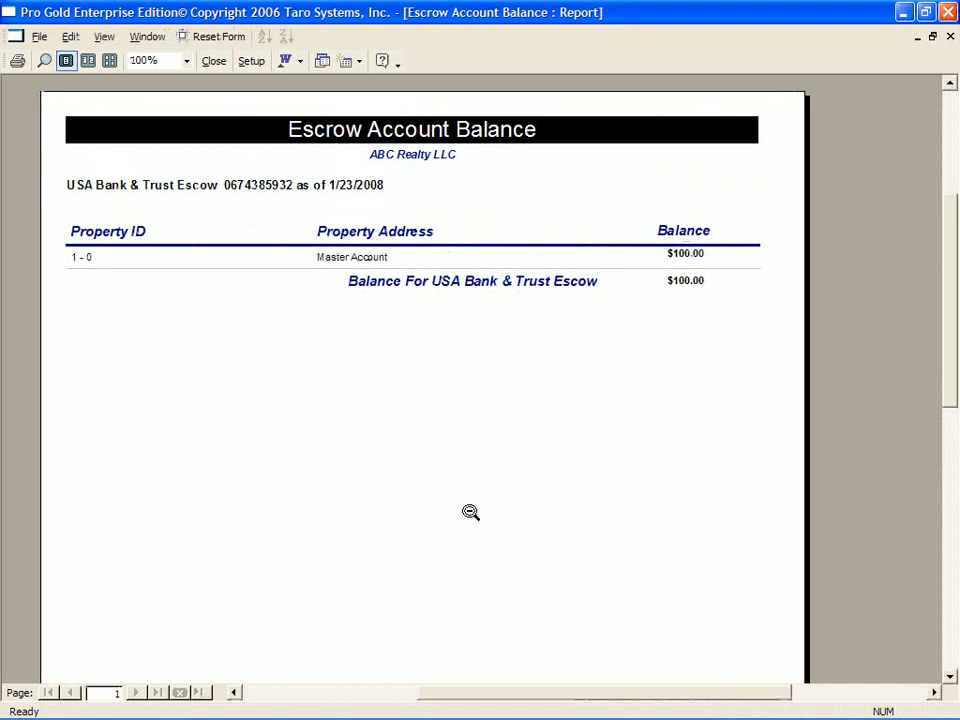
key("Escape")
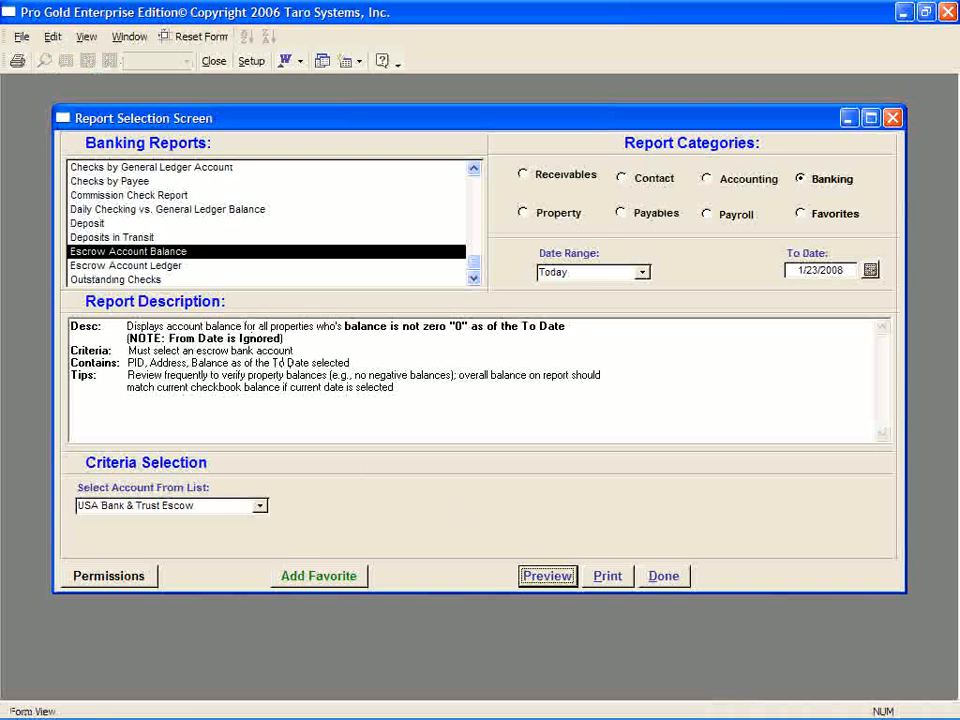
Preview the Escrow Account Ledger for all properties with the date range This Month, examine its transactions, and close the banking reports
left_click(186, 265)
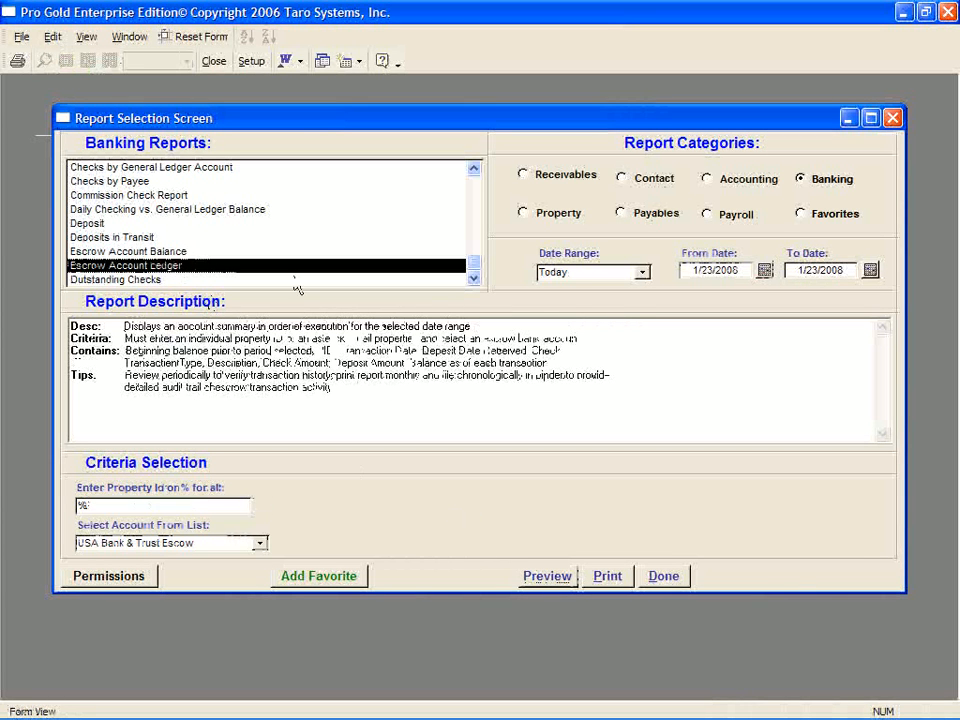
left_click(642, 272)
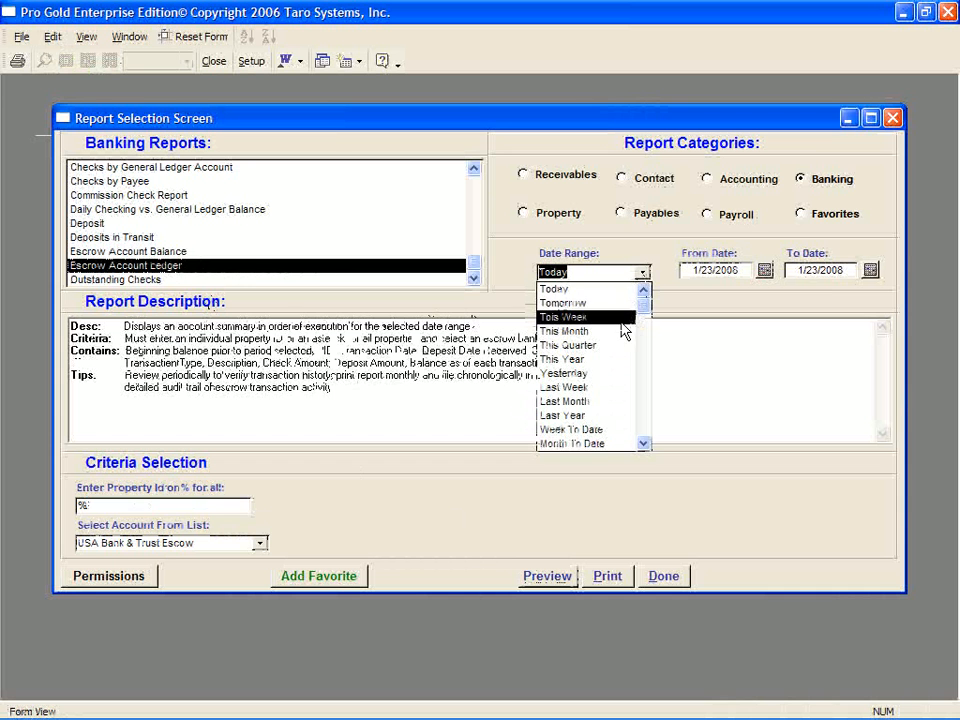
left_click(563, 331)
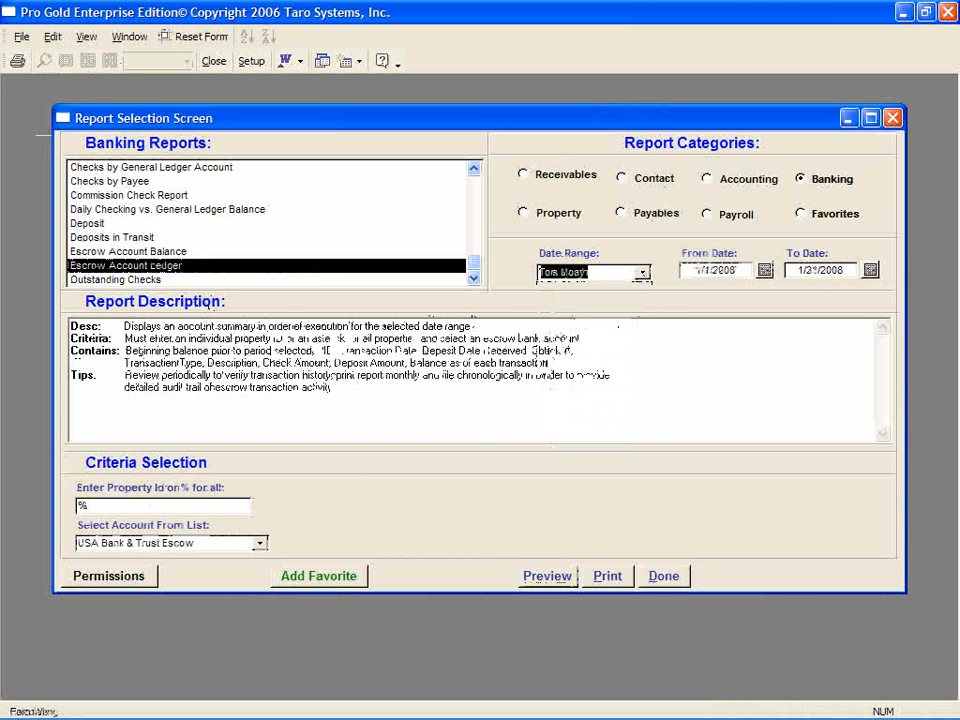
left_click(568, 575)
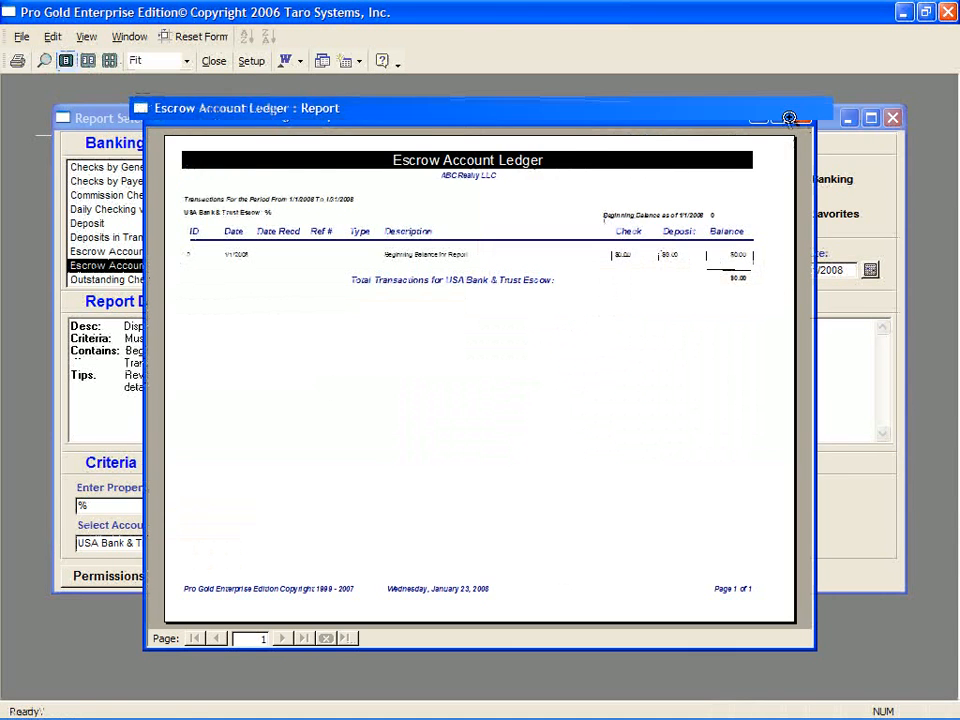
left_click(781, 115)
left_click(508, 443)
scroll(488, 466, "up", 1)
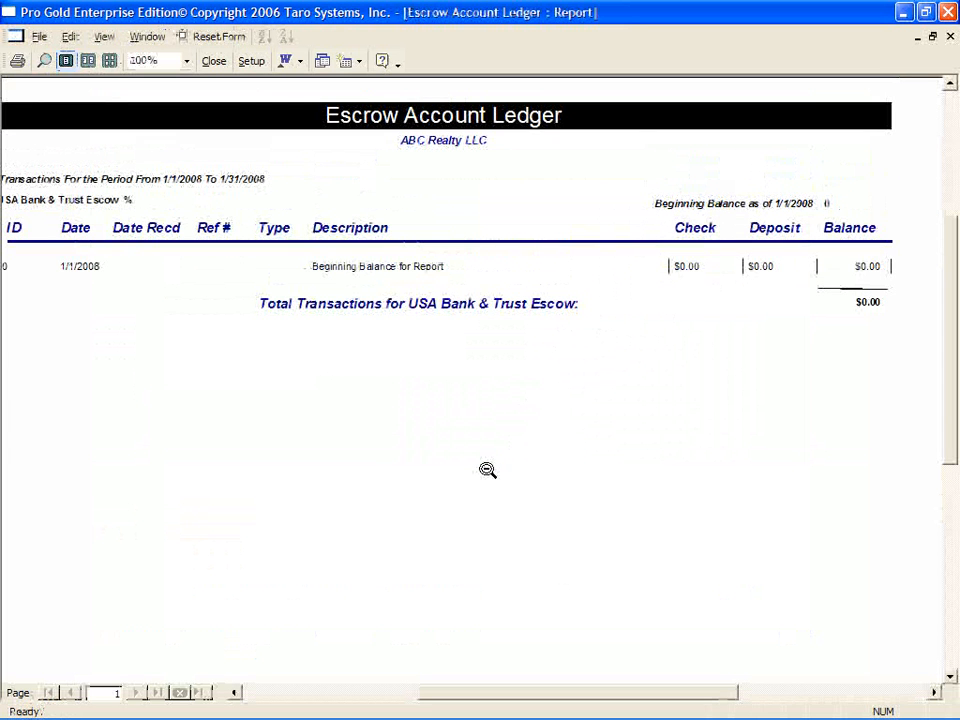
key("Escape")
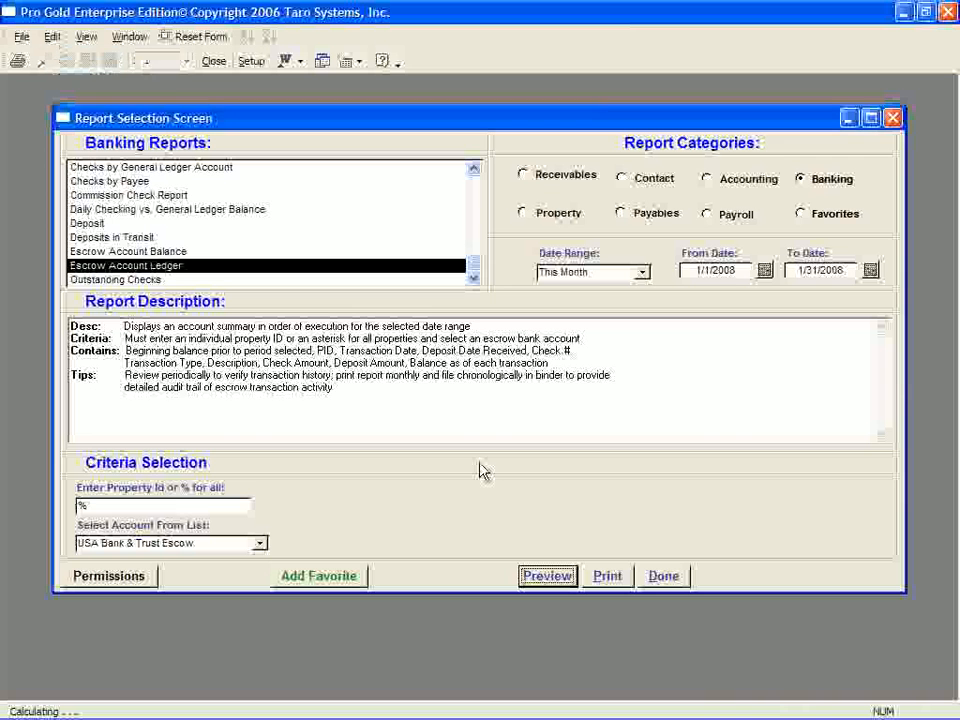
left_click(658, 578)
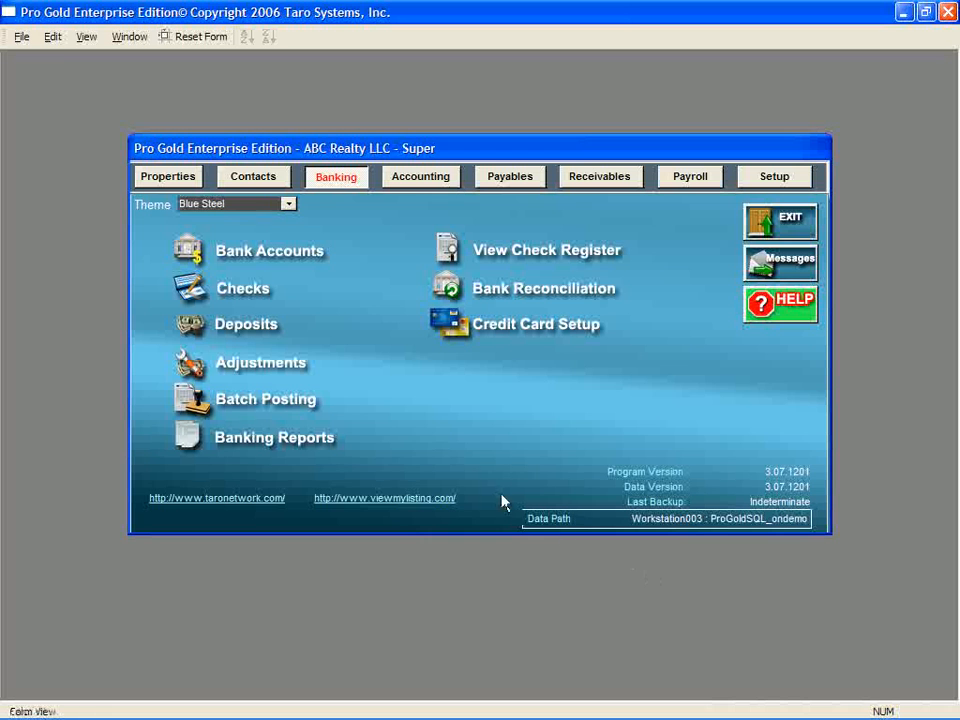